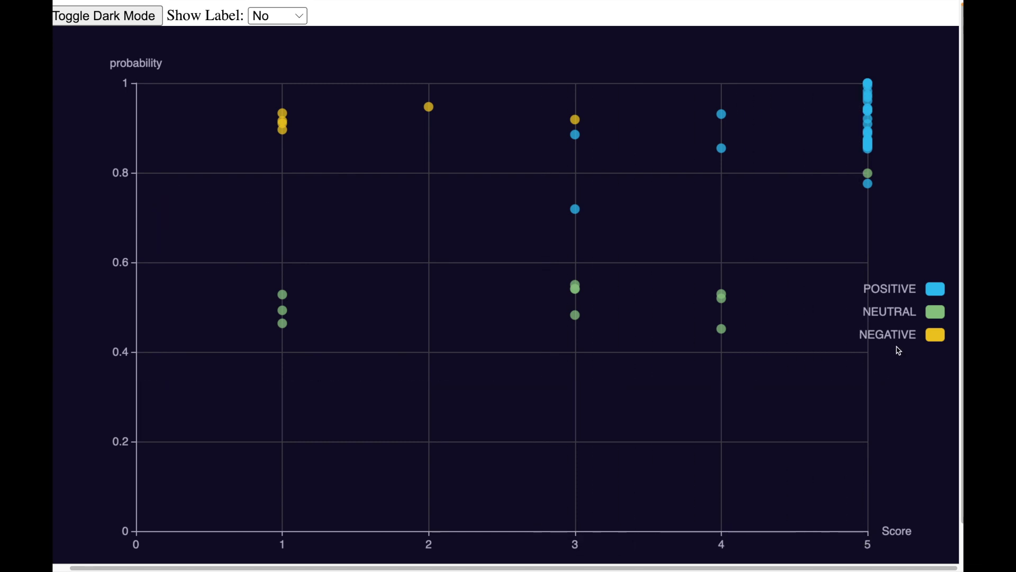
Step: Hide the NEGATIVE and NEUTRAL legend series to view positive reviews alone, then hide POSITIVE too
click(909, 340)
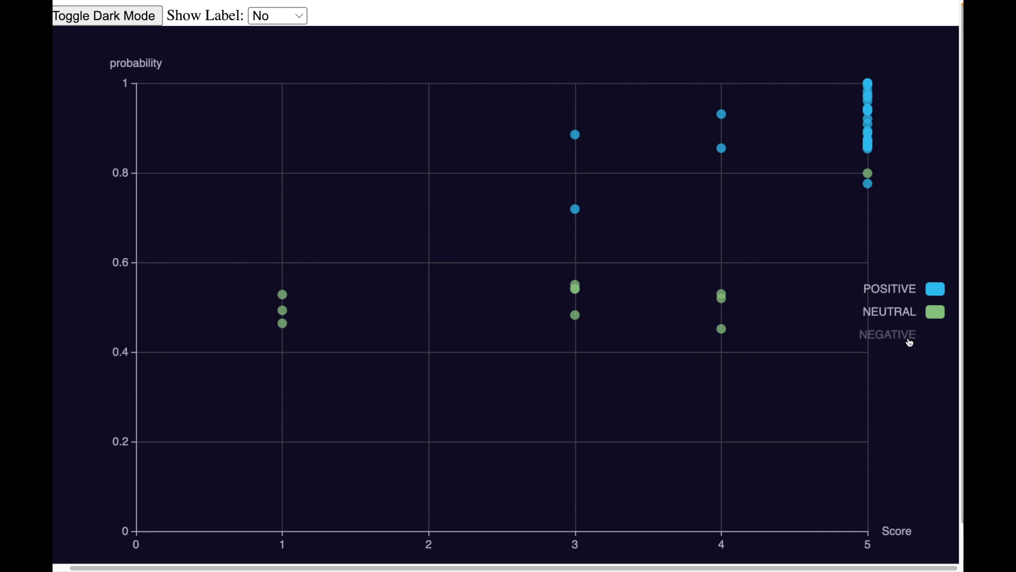
click(906, 317)
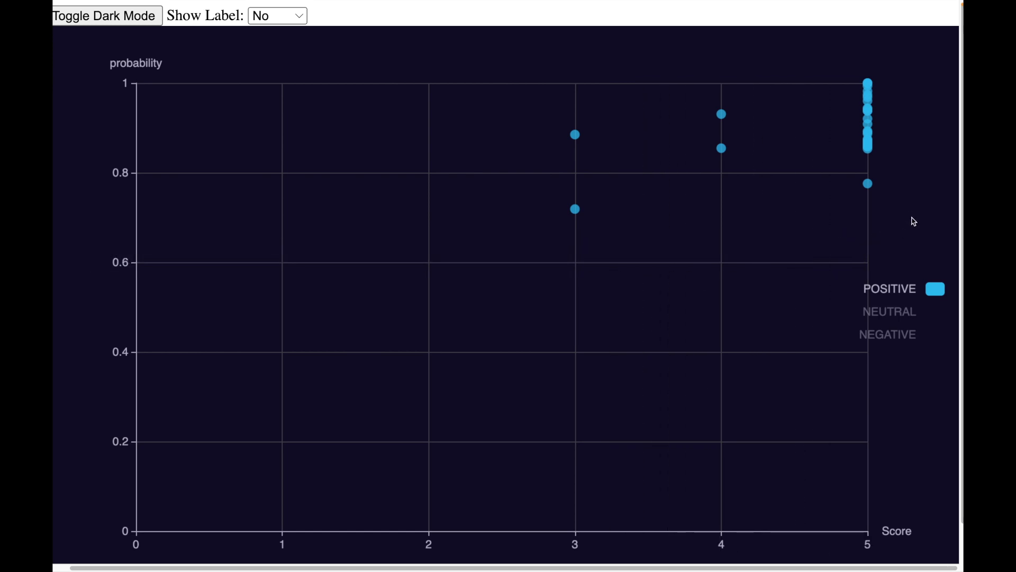
click(912, 184)
click(903, 289)
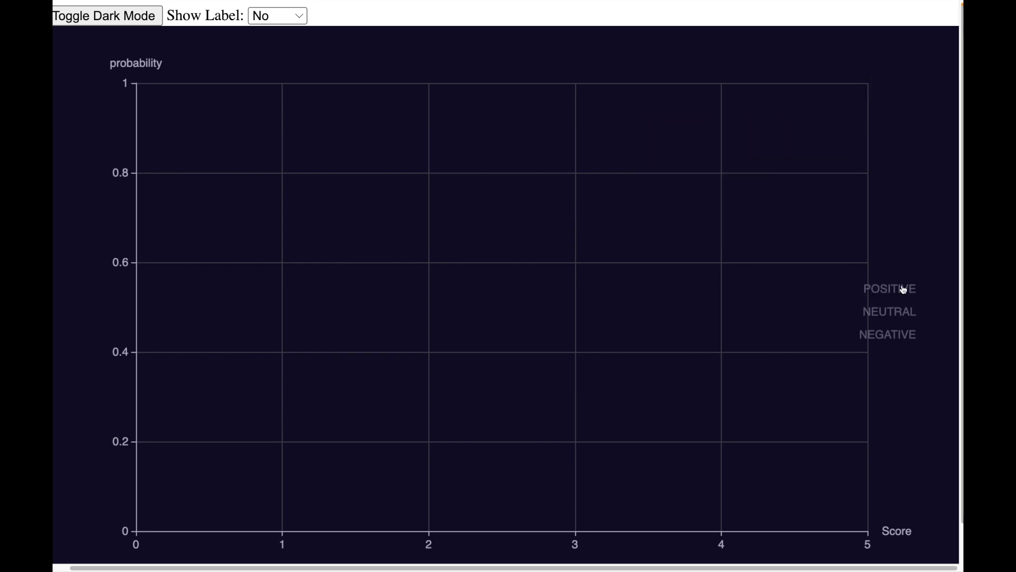
Step: Show the NEUTRAL series alone, then re-enable POSITIVE so both plot together
click(898, 313)
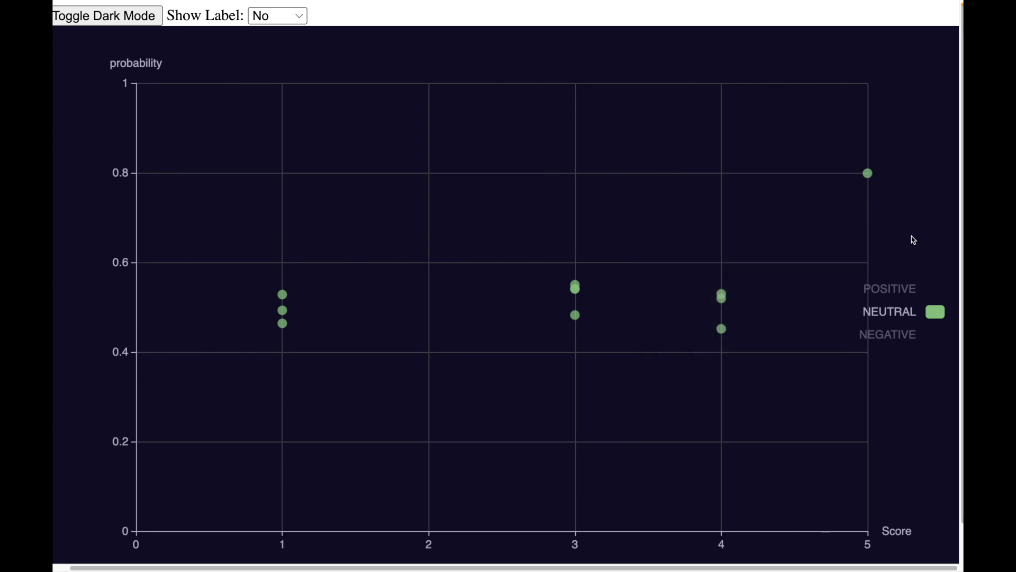
click(900, 288)
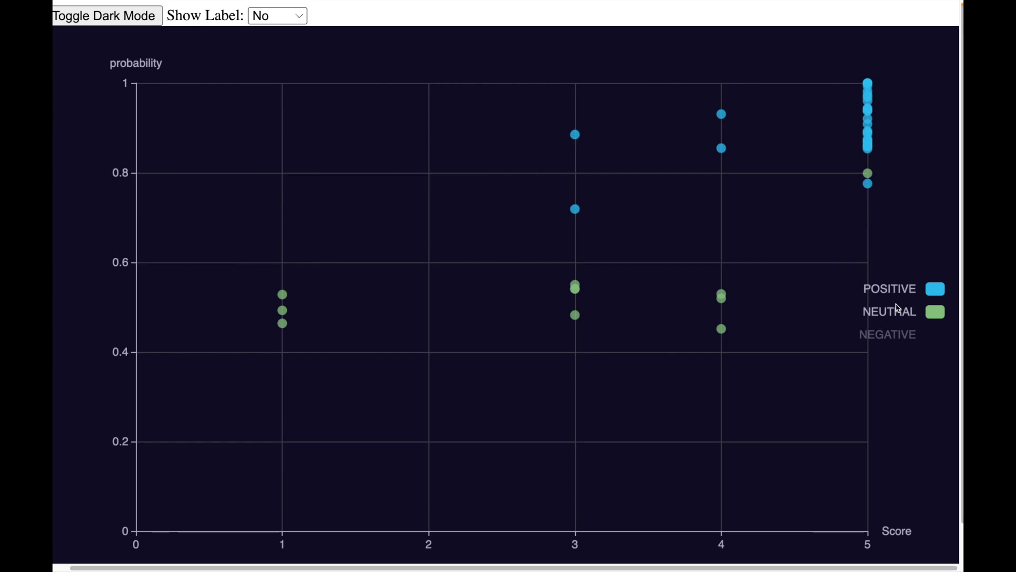
Step: Show only the NEGATIVE reviews by turning NEUTRAL and POSITIVE off and NEGATIVE on
click(895, 314)
click(886, 335)
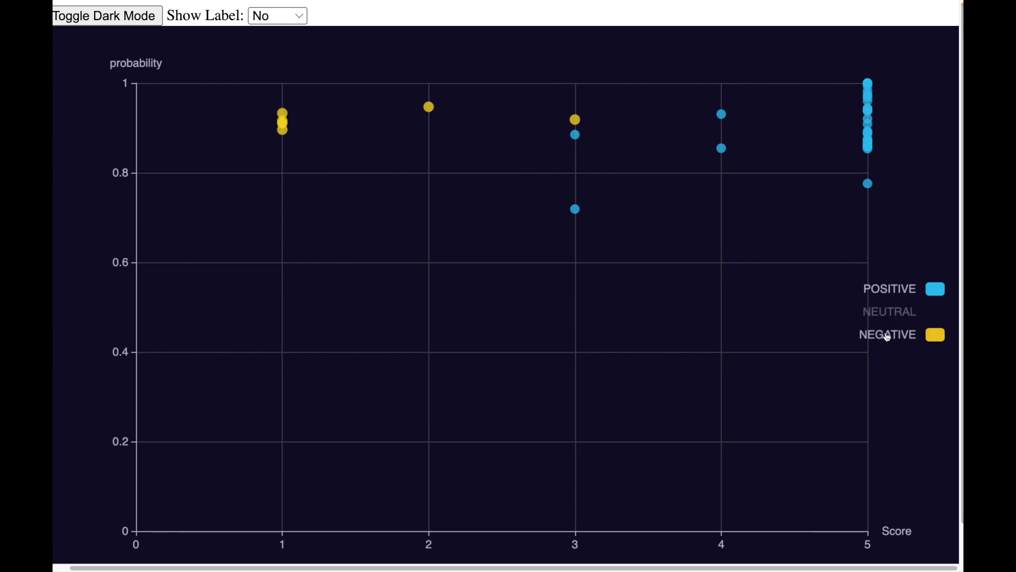
click(885, 291)
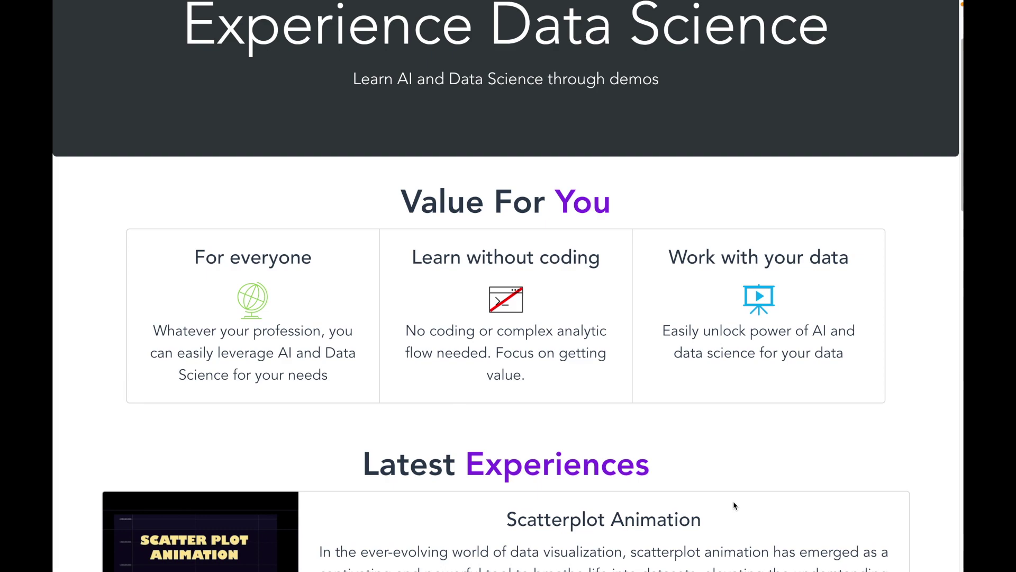
scroll(733, 501, down, 1)
scroll(733, 501, down, 2)
scroll(733, 501, down, 2)
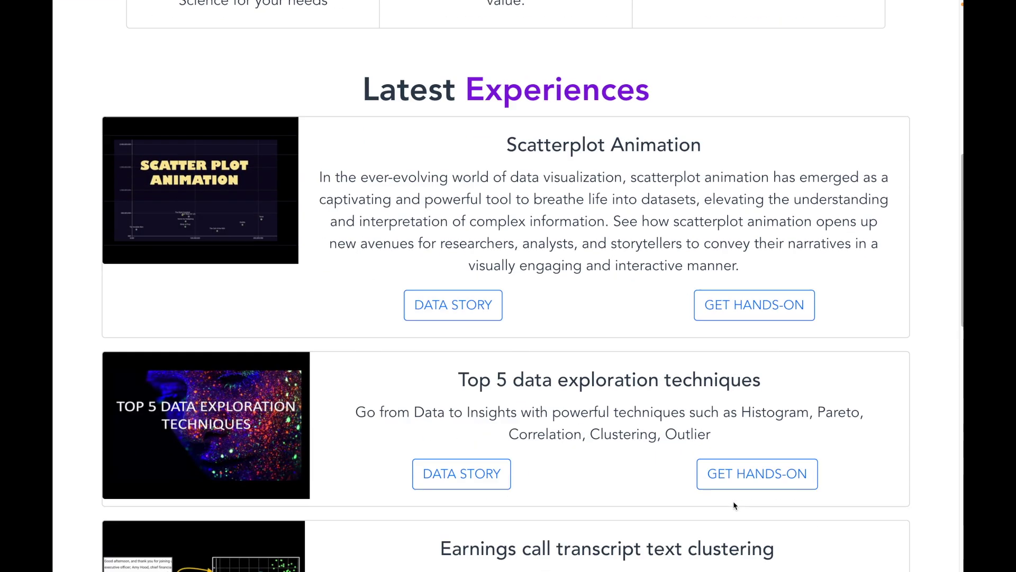
scroll(733, 501, down, 1)
scroll(733, 501, down, 2)
scroll(723, 501, down, 2)
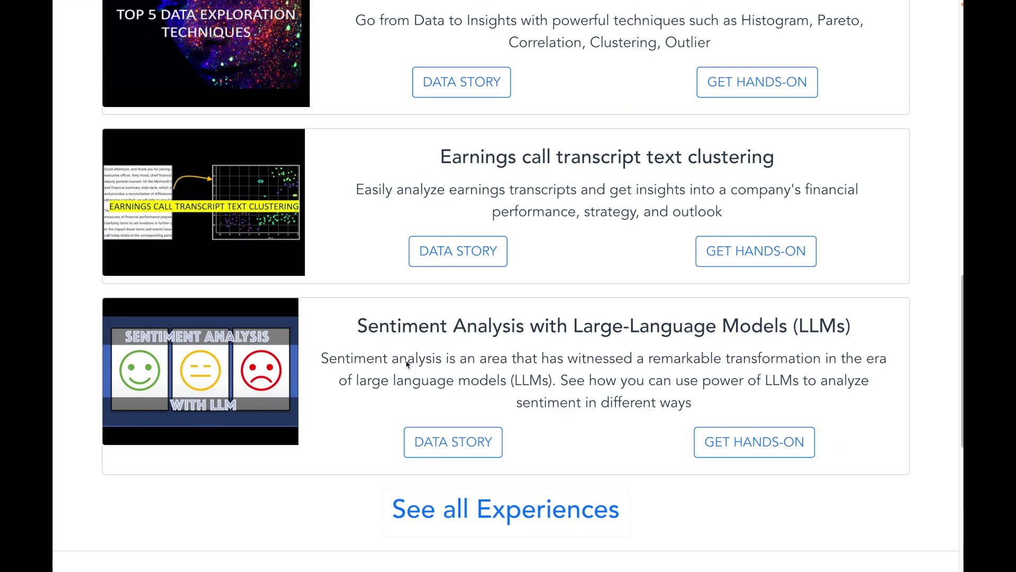
Step: Go hands-on with the Sentiment Analysis with Large-Language Models experience from Latest Experiences
drag(355, 325, 783, 326)
click(784, 335)
click(750, 433)
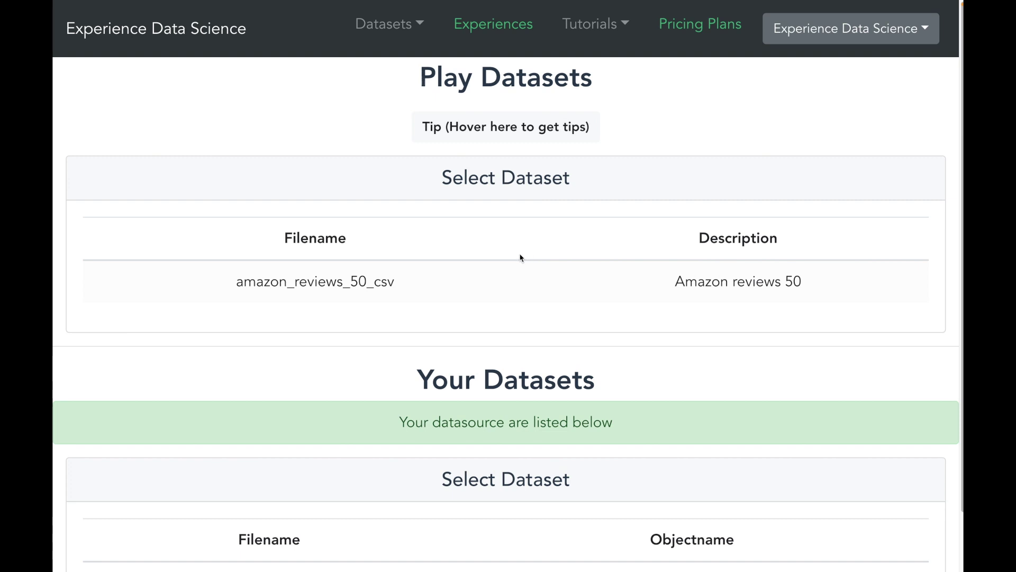
Step: Copy the amazon_reviews_50_csv play dataset into Your Datasets
click(502, 270)
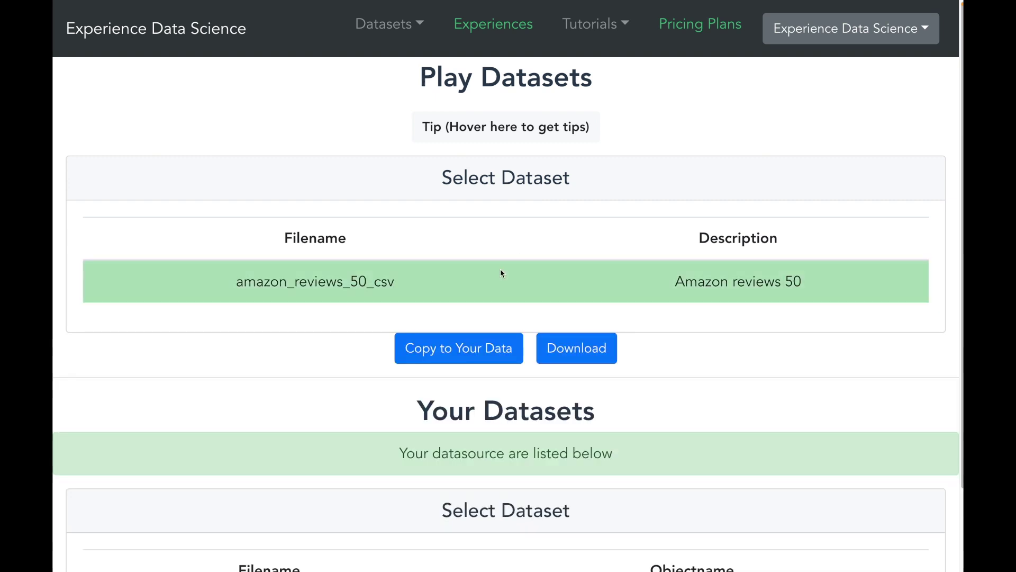
scroll(501, 274, down, 2)
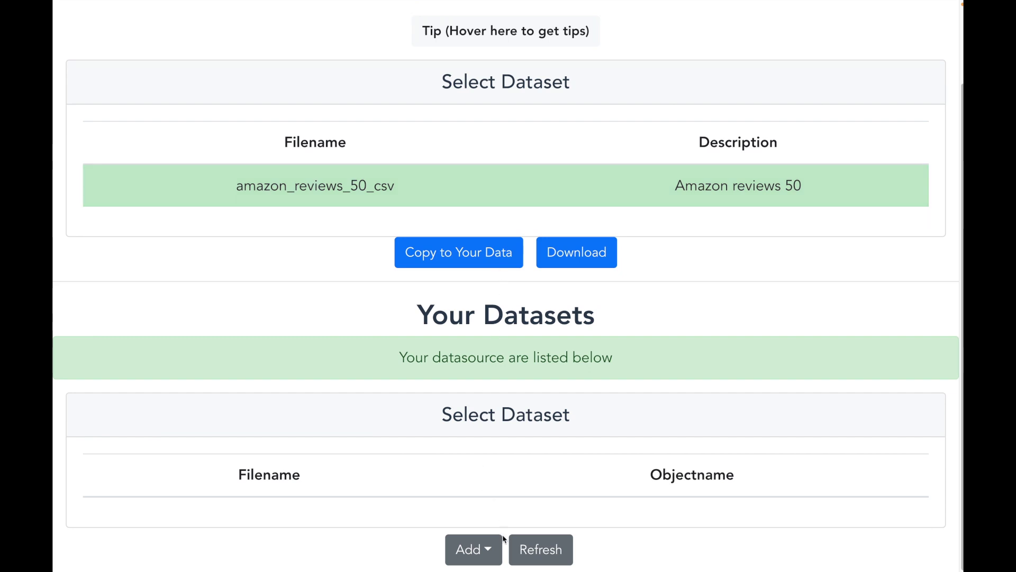
click(490, 548)
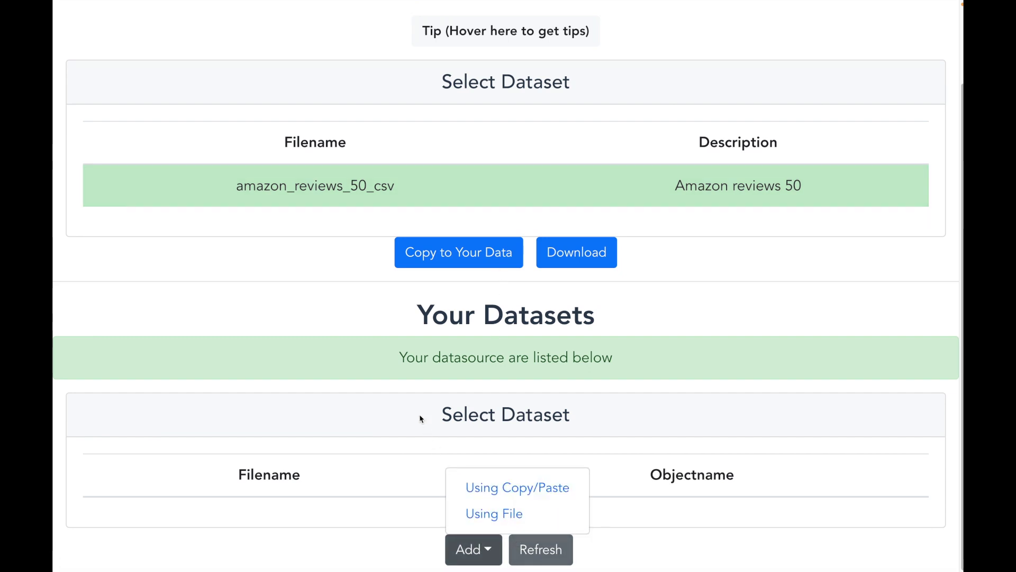
click(341, 277)
scroll(341, 277, up, 1)
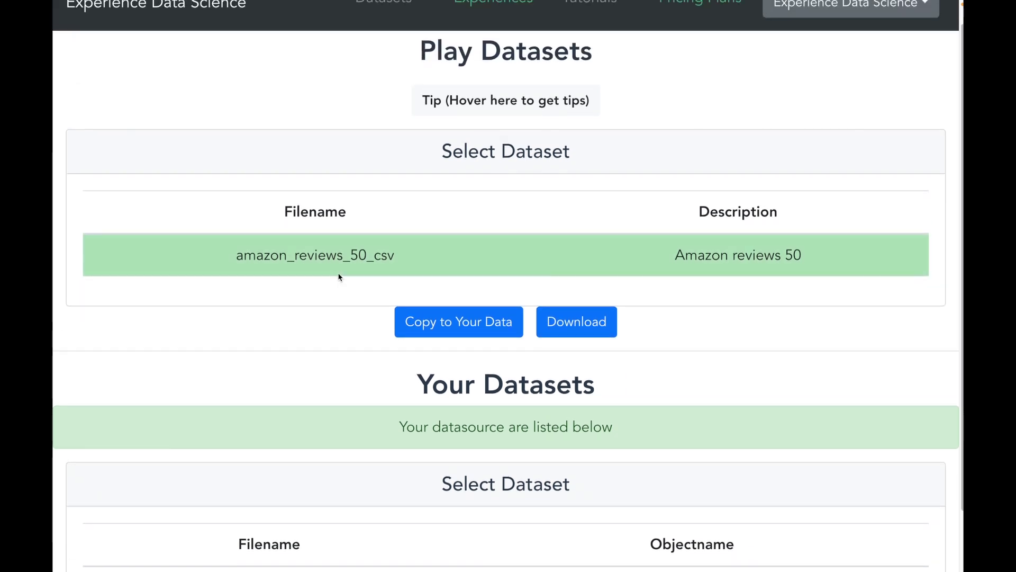
click(415, 321)
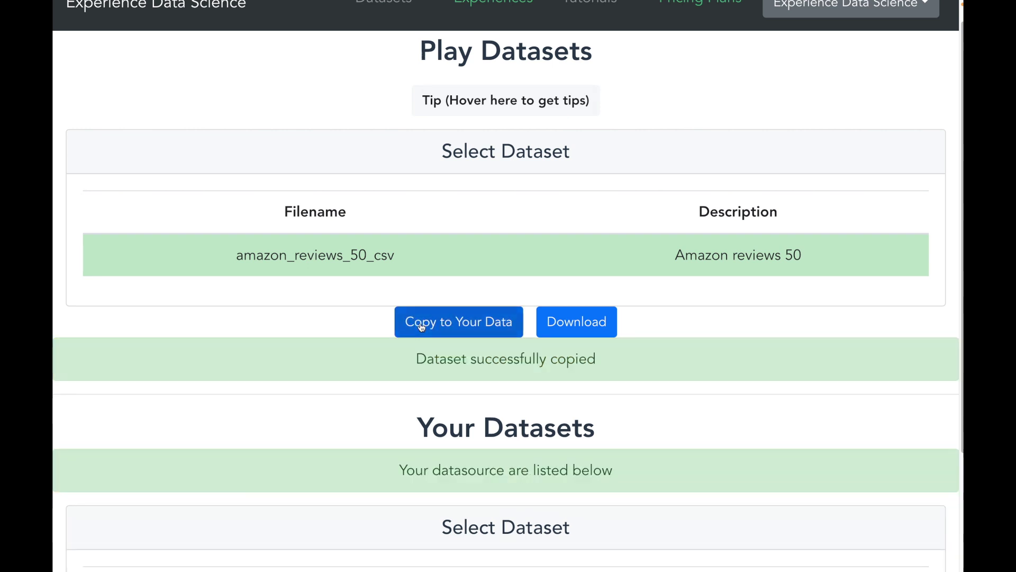
scroll(329, 344, down, 2)
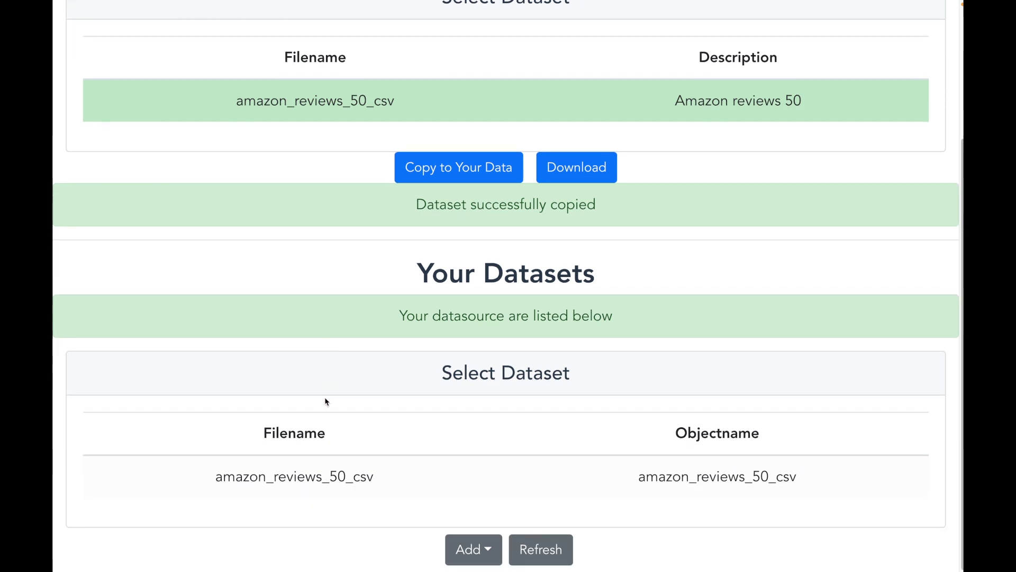
Step: Select the copied amazon_reviews_50_csv under Your Datasets and start its analysis tools
click(332, 474)
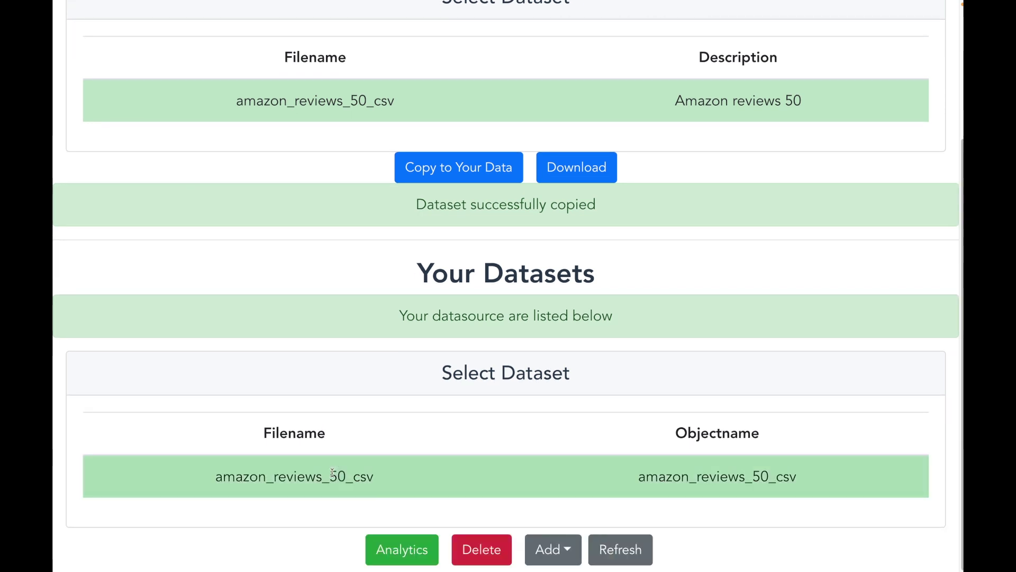
click(388, 554)
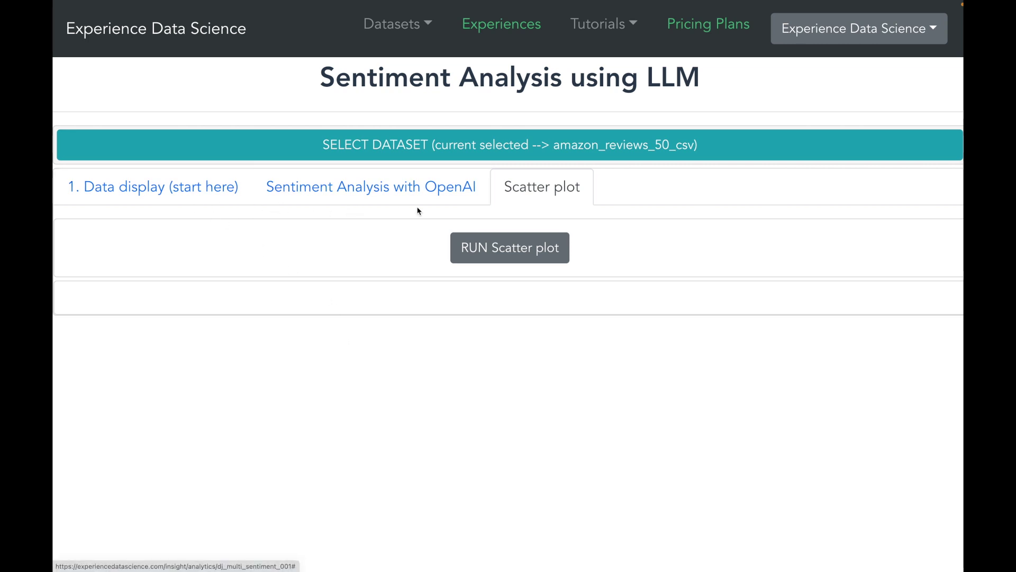
Step: Run Data display with 10 records, all columns (ProductId, Score, Review) and sharable output
click(198, 192)
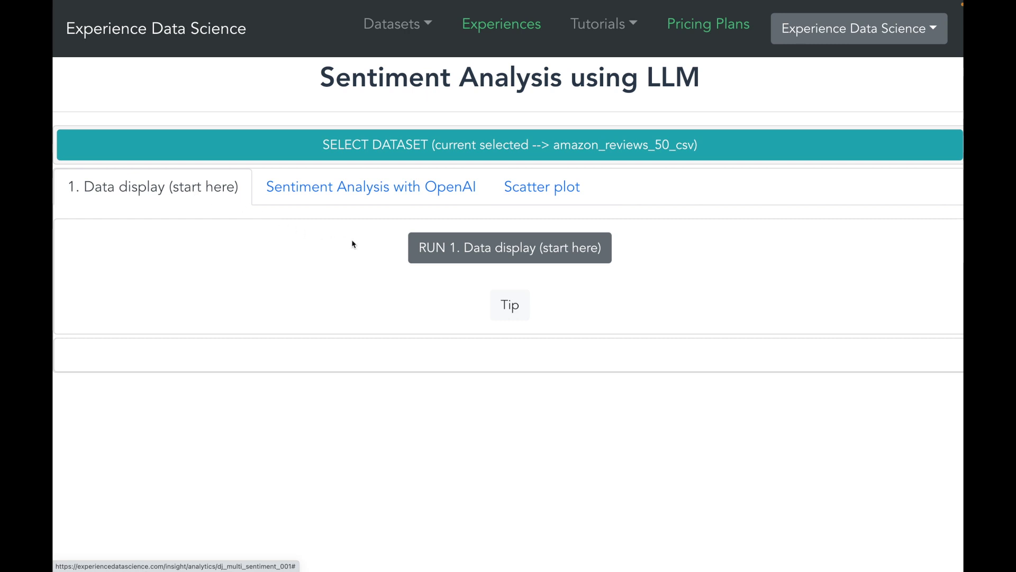
click(424, 257)
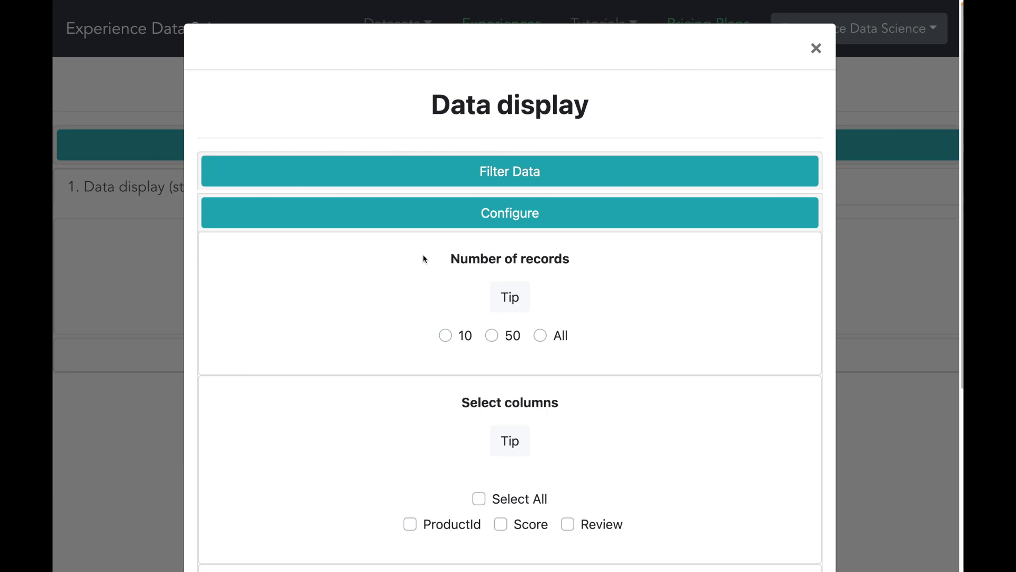
scroll(430, 256, down, 2)
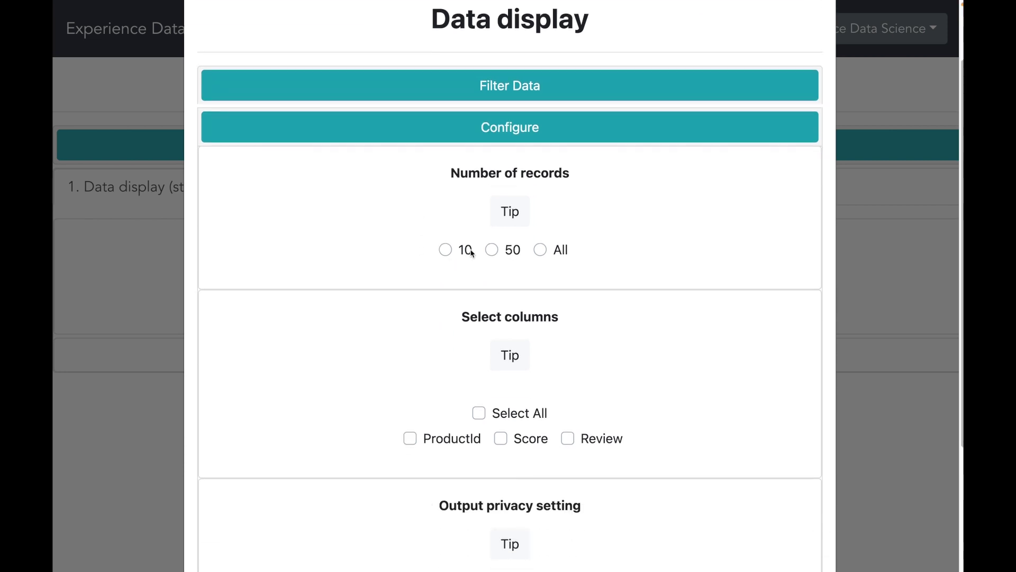
click(449, 249)
scroll(461, 256, down, 2)
click(479, 314)
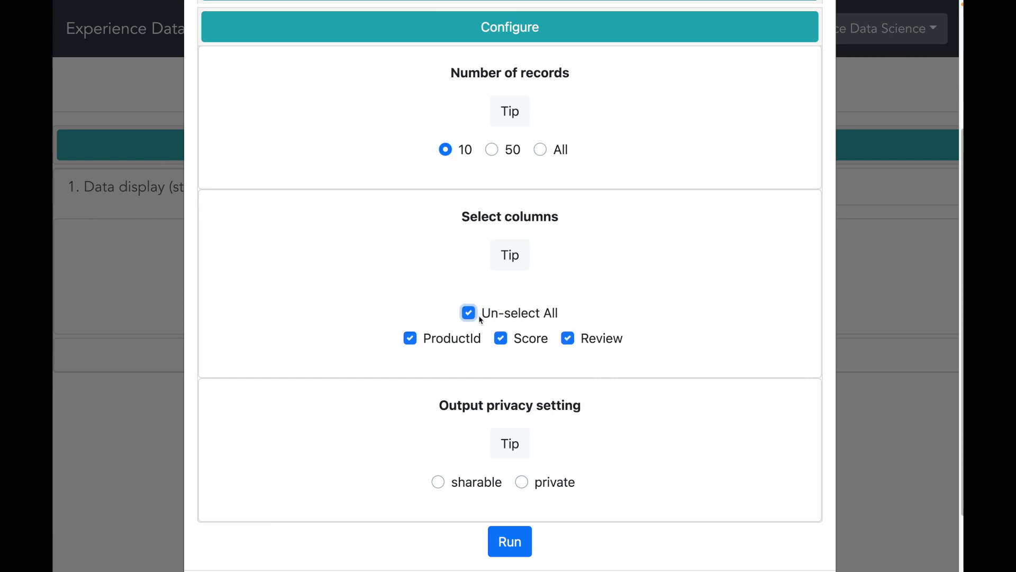
click(439, 482)
scroll(438, 476, down, 2)
click(510, 468)
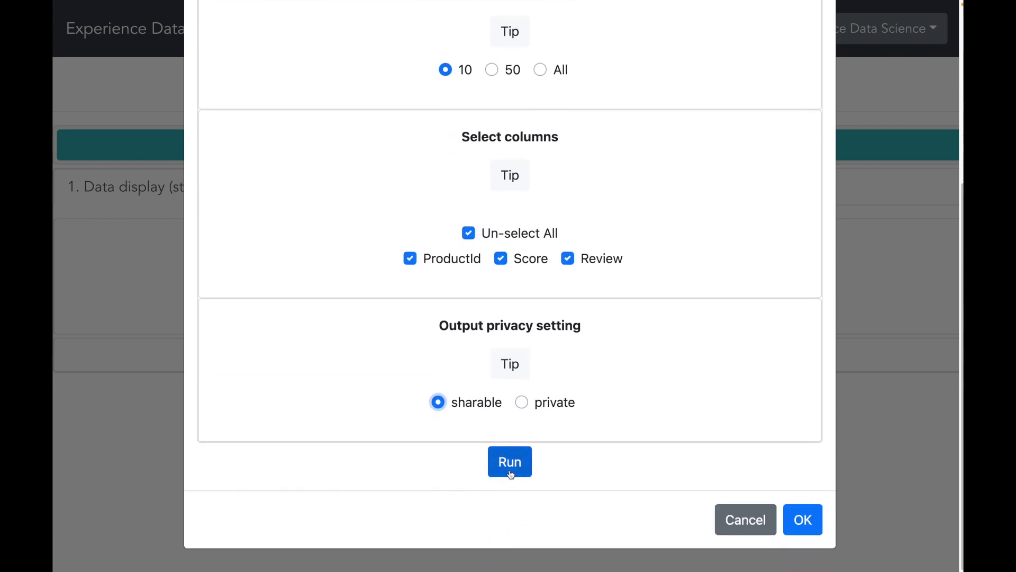
scroll(619, 433, down, 1)
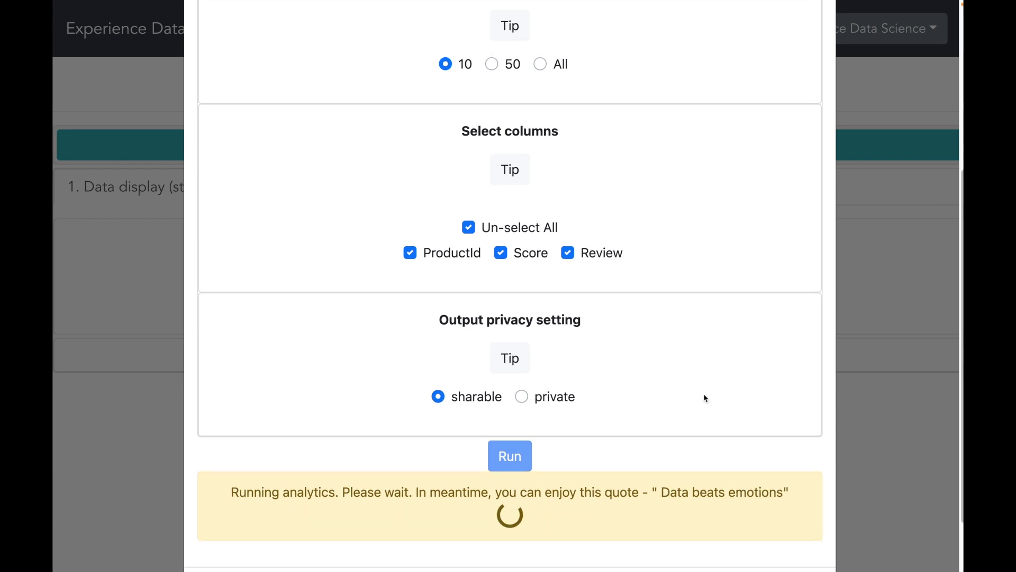
scroll(790, 403, down, 3)
scroll(789, 406, down, 3)
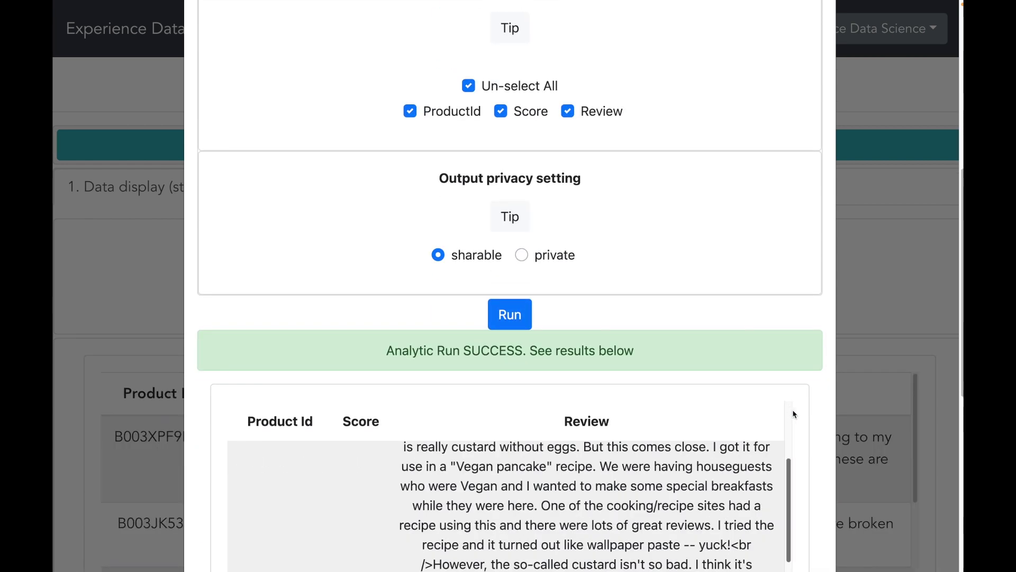
scroll(808, 426, down, 2)
scroll(808, 426, down, 3)
scroll(808, 427, down, 3)
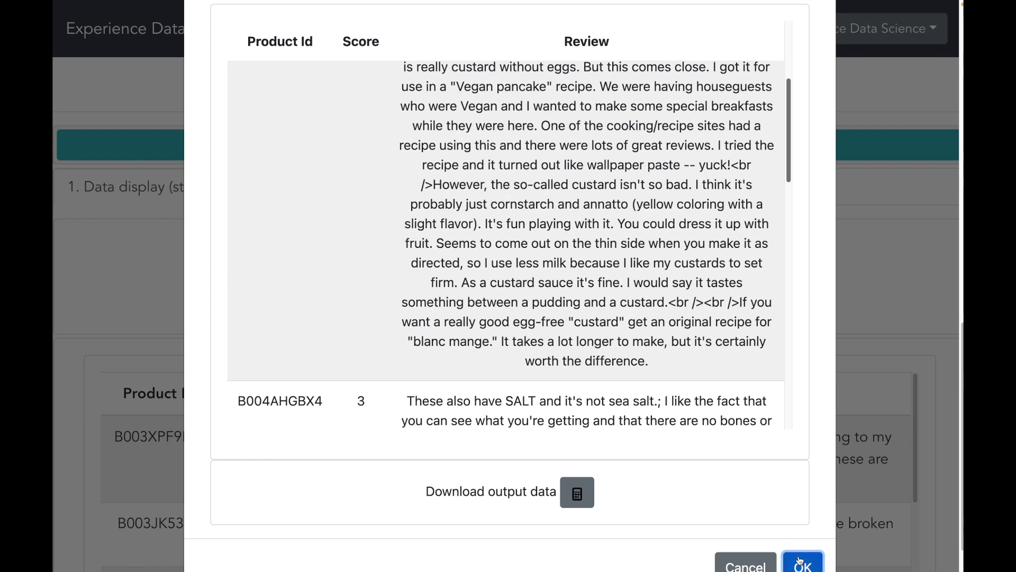
Step: Close the Data display results and move on to the Sentiment Analysis with OpenAI step
click(804, 561)
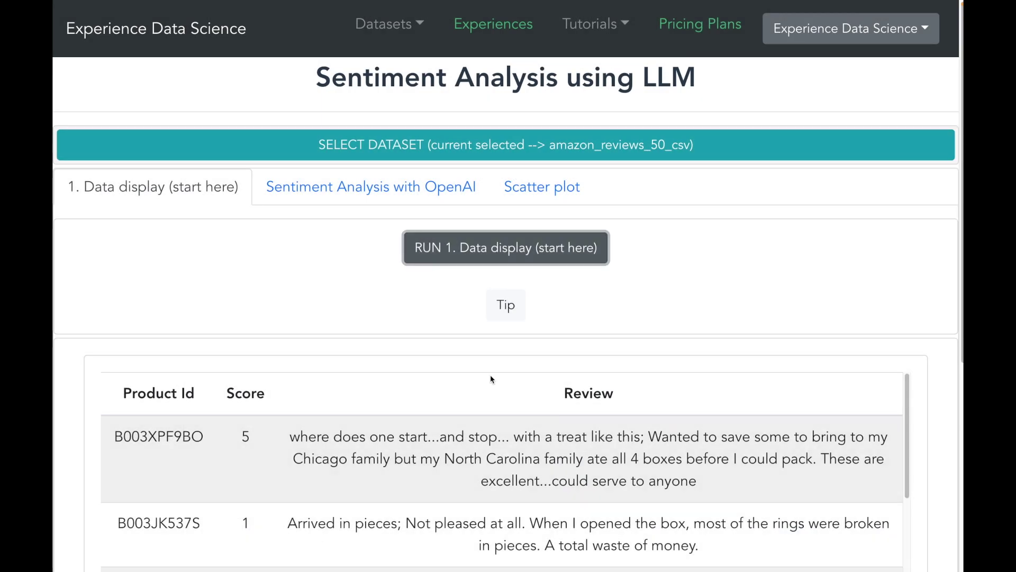
click(336, 200)
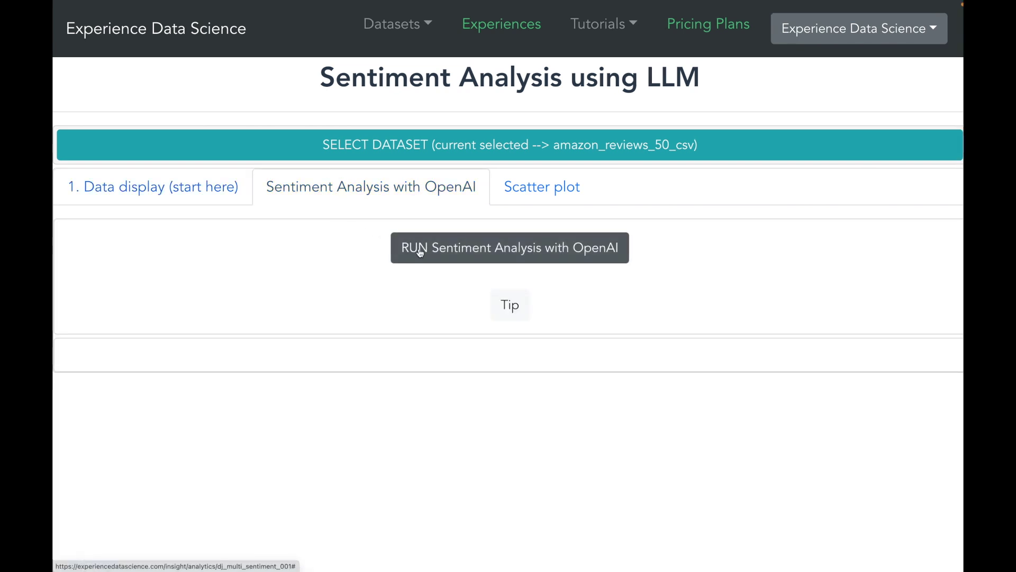
Step: Run OpenAI sentiment on Review, keeping ProductId and Score, sharable, with output saved as a dataset
click(418, 249)
scroll(423, 258, down, 2)
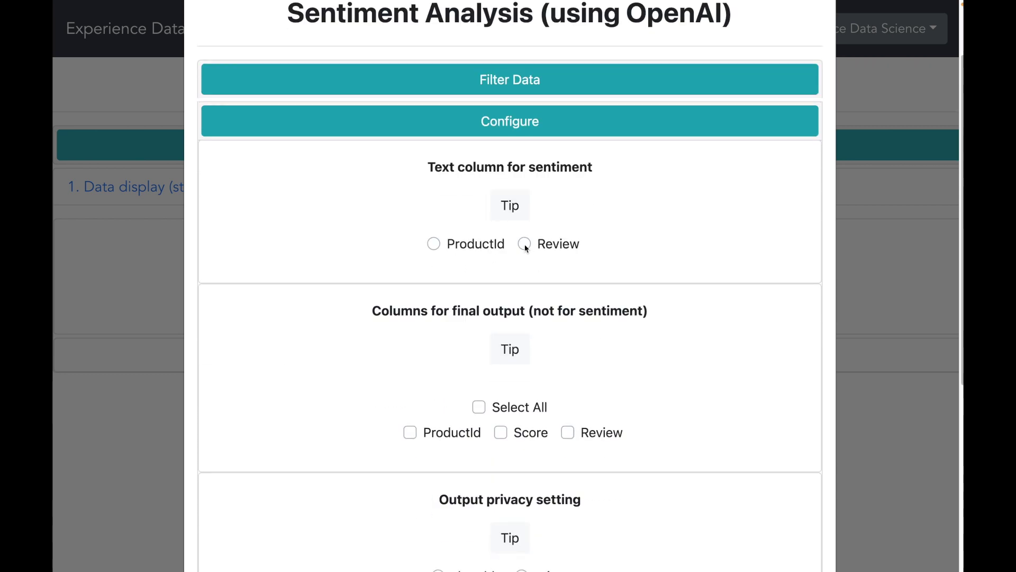
click(524, 243)
scroll(406, 308, down, 2)
click(409, 341)
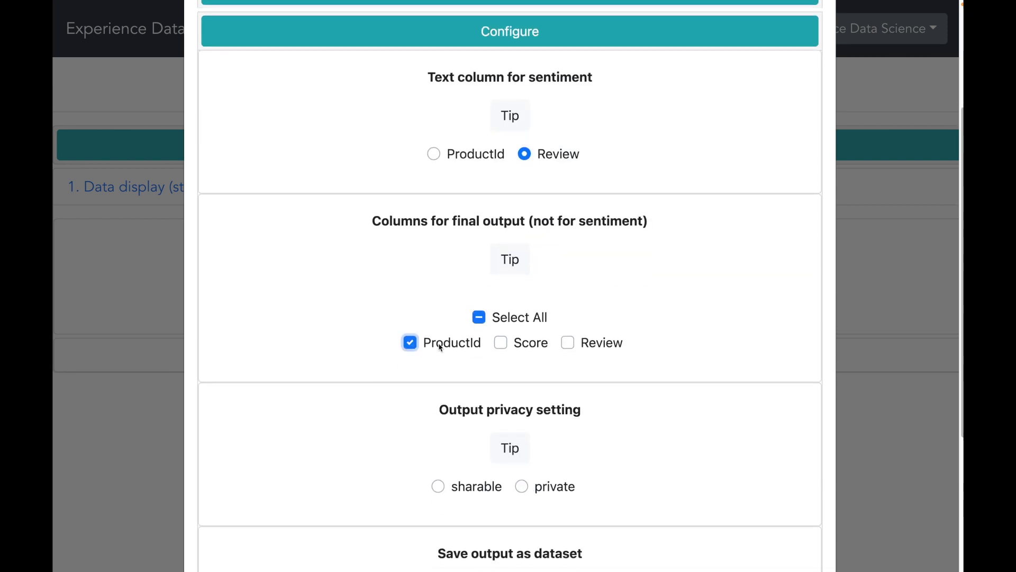
click(500, 342)
scroll(440, 354, down, 1)
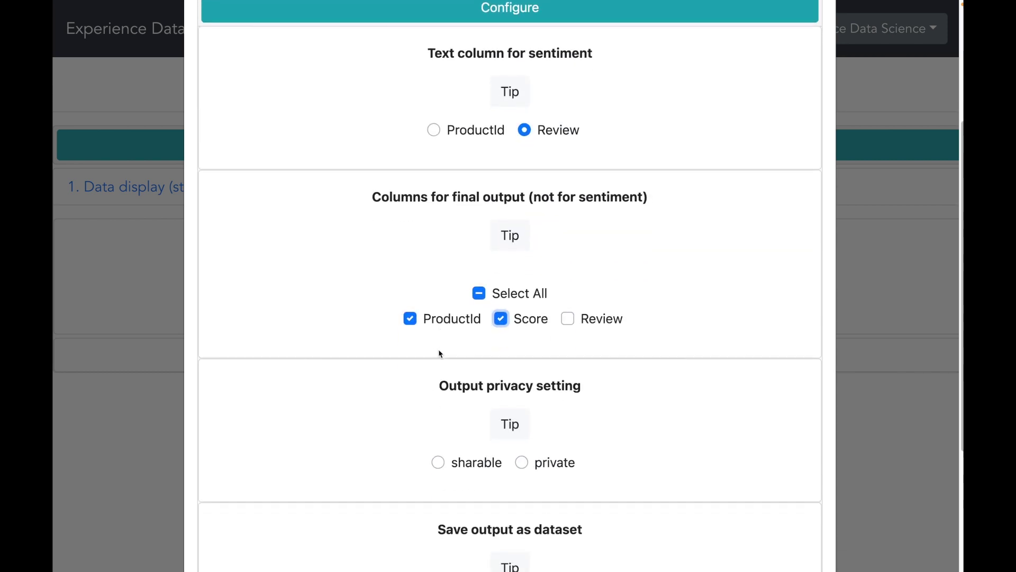
scroll(439, 353, down, 2)
click(439, 383)
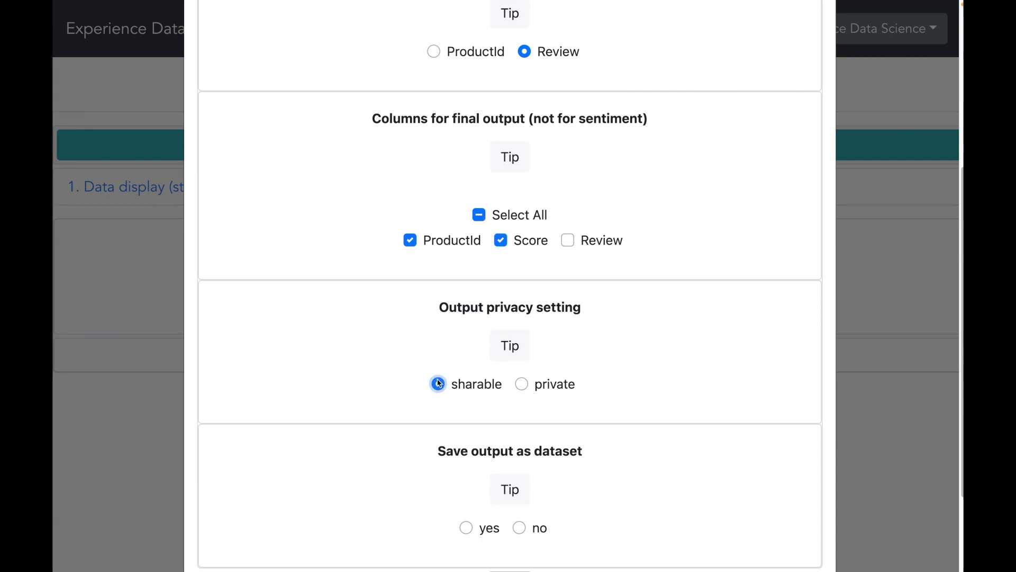
scroll(438, 383, down, 3)
click(465, 403)
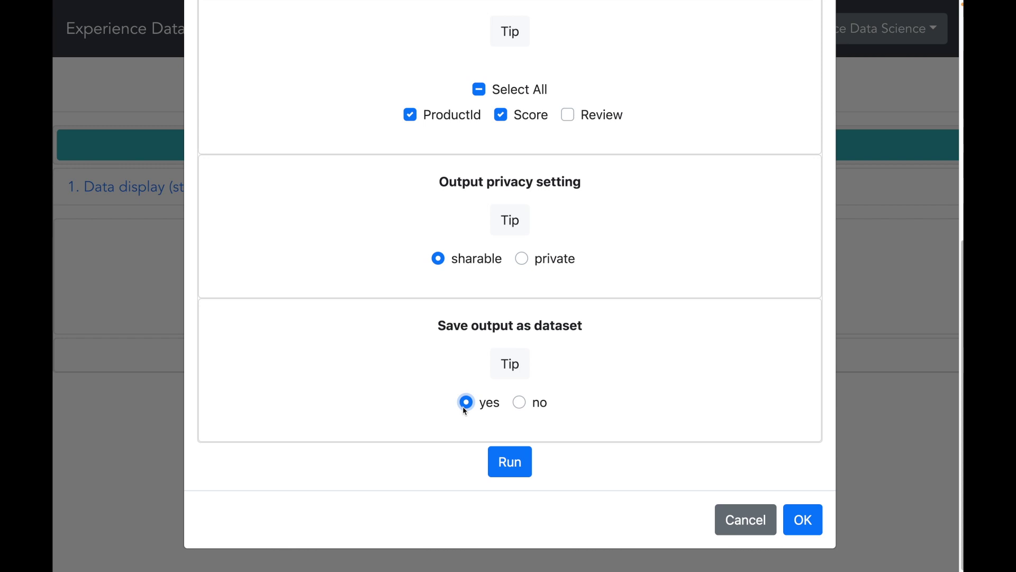
click(502, 465)
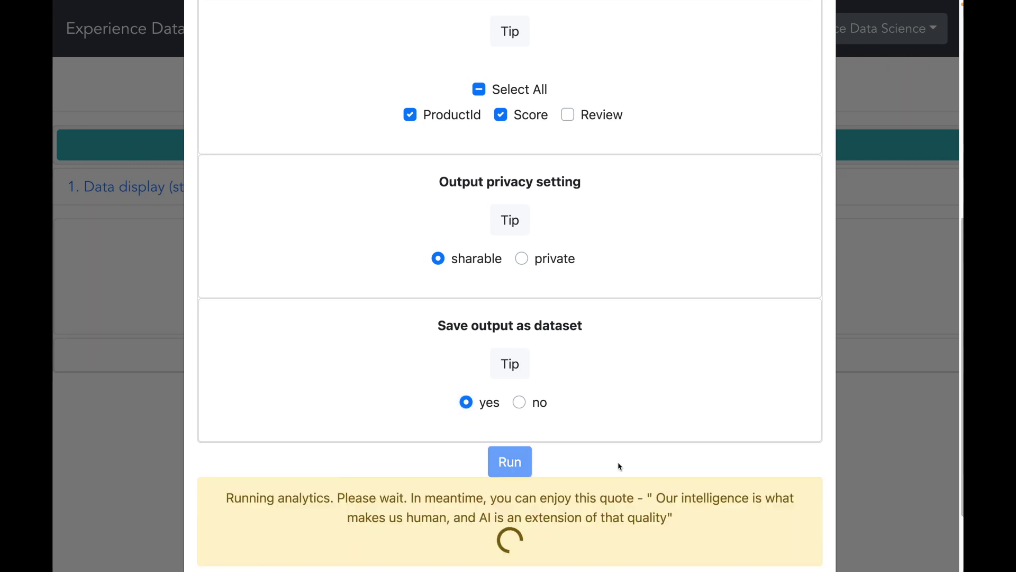
scroll(618, 466, down, 1)
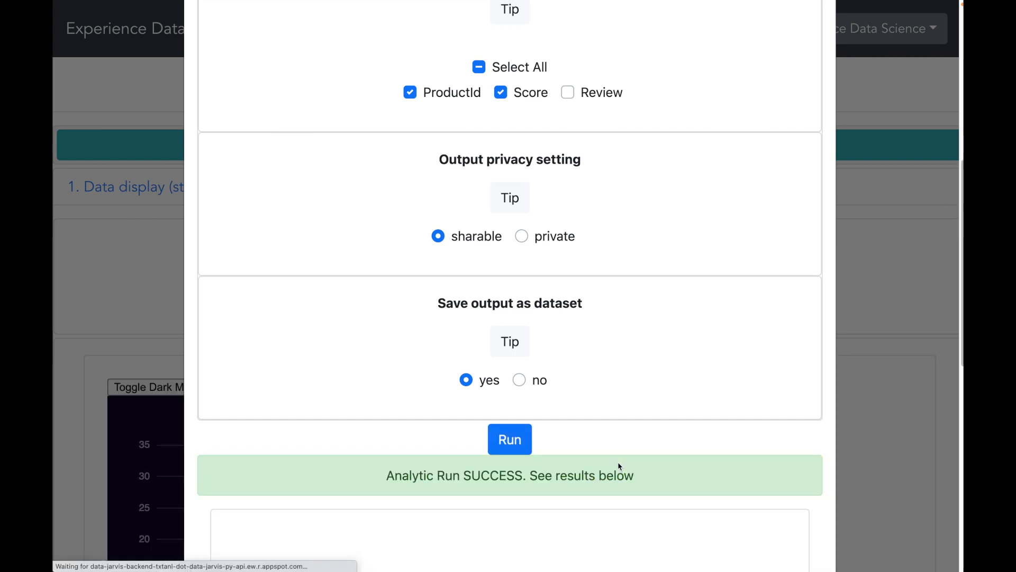
scroll(771, 398, down, 1)
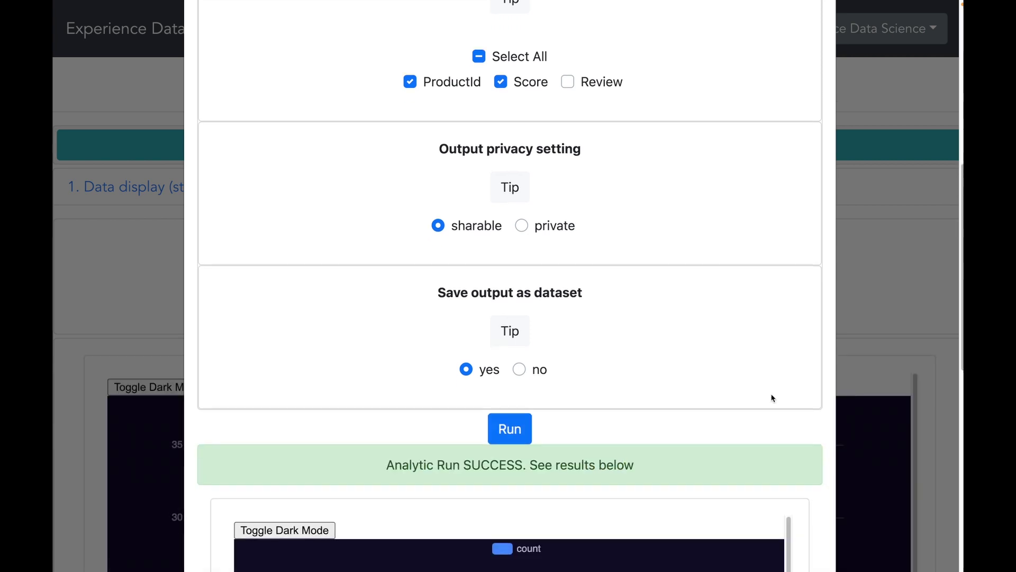
scroll(772, 398, down, 4)
scroll(826, 422, down, 3)
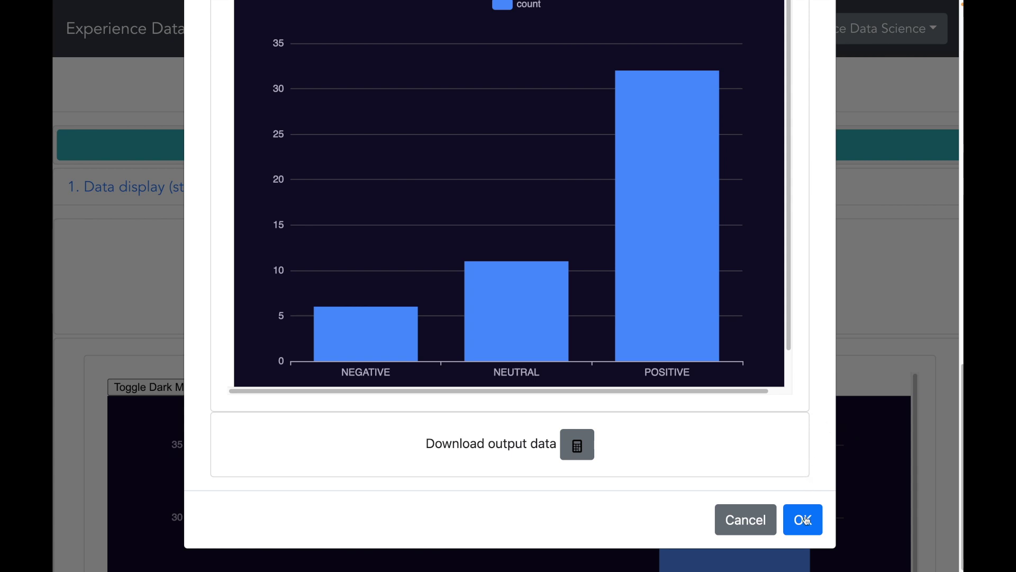
Step: Close the sentiment results showing the negative/neutral/positive count bar chart
click(804, 519)
Step: Download the sentiment output CSV and inspect its sentiment and probability columns in Excel
click(582, 520)
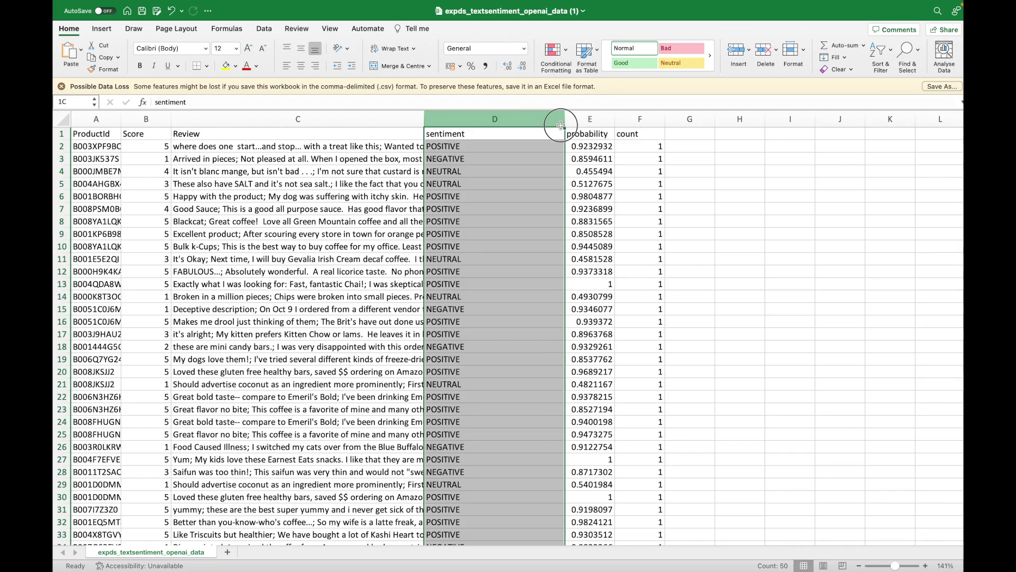
drag(566, 121, 579, 128)
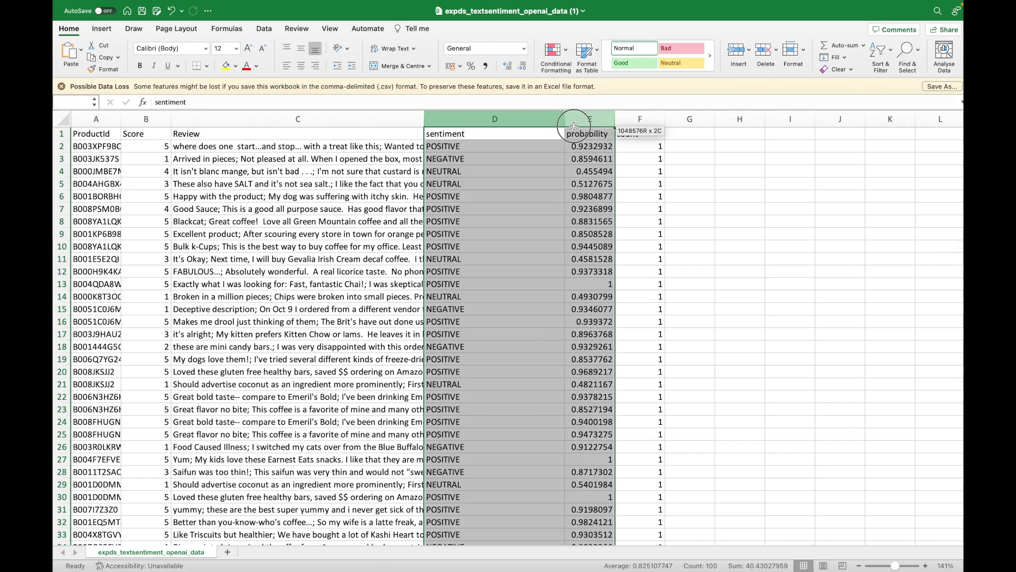
click(680, 134)
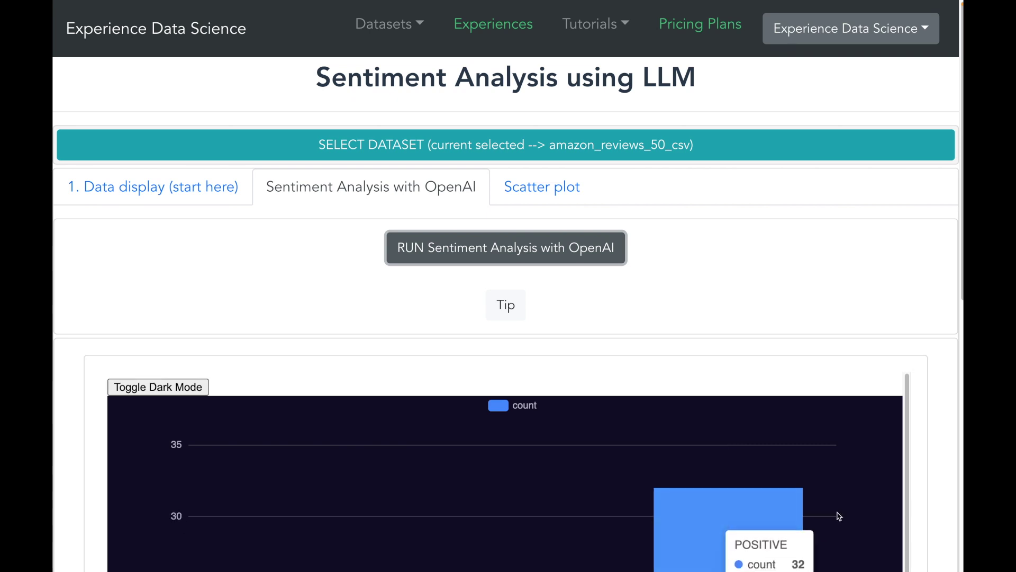
scroll(929, 496, down, 1)
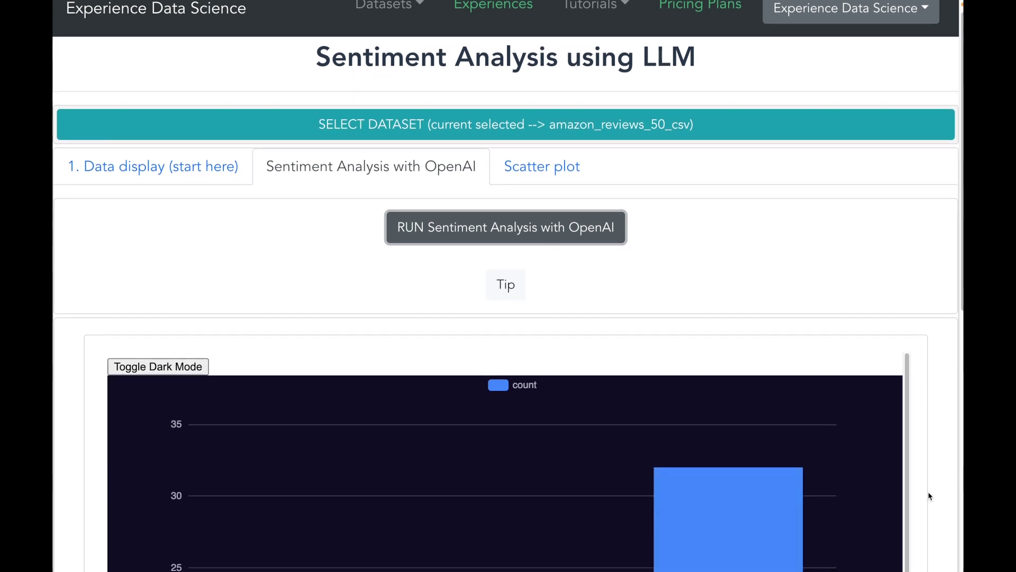
scroll(930, 497, up, 1)
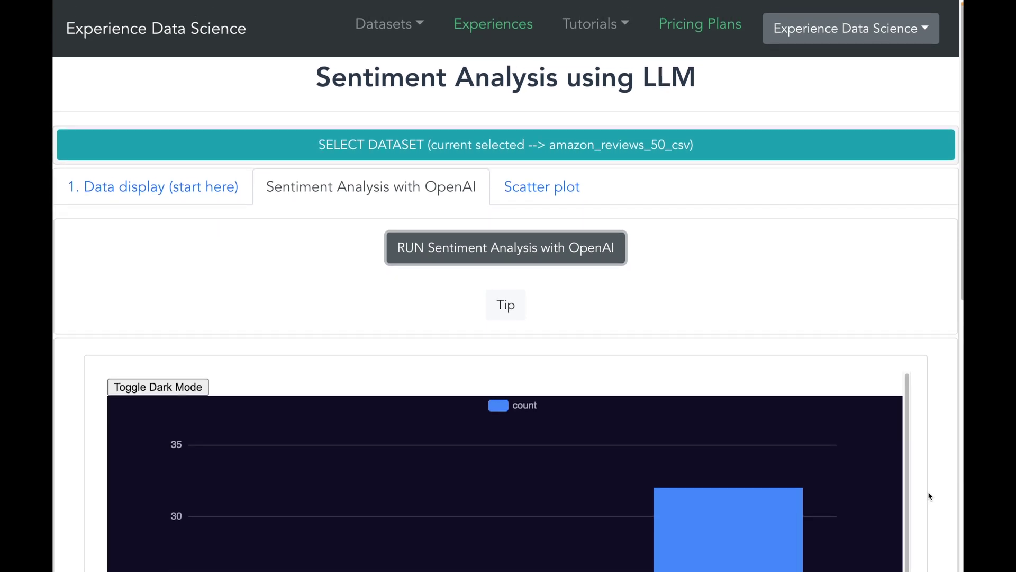
Step: In the Scatter plot step, refresh and select amazon_reviews_50_csv_output_textsentimentopenai as the dataset
click(561, 193)
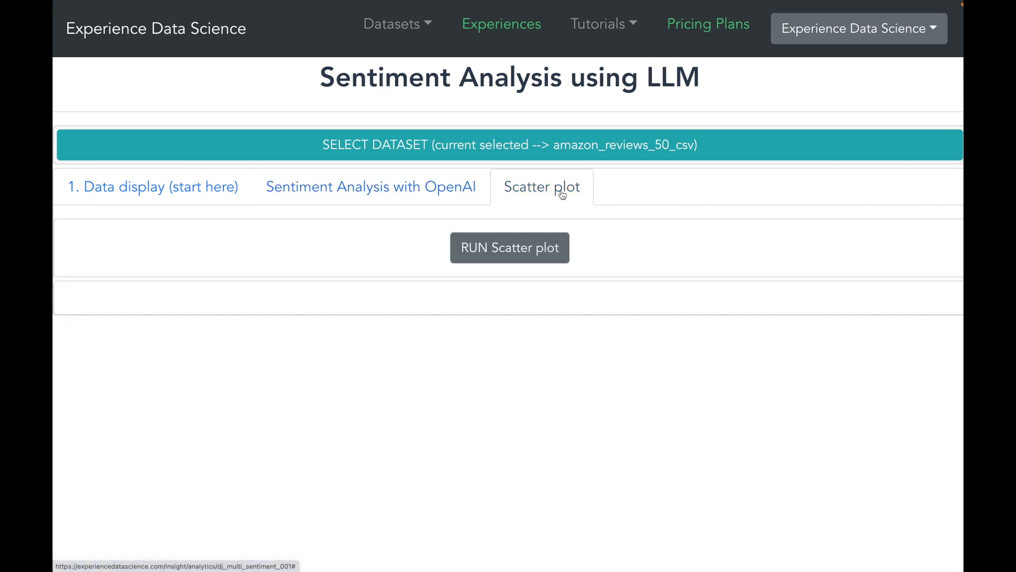
click(565, 145)
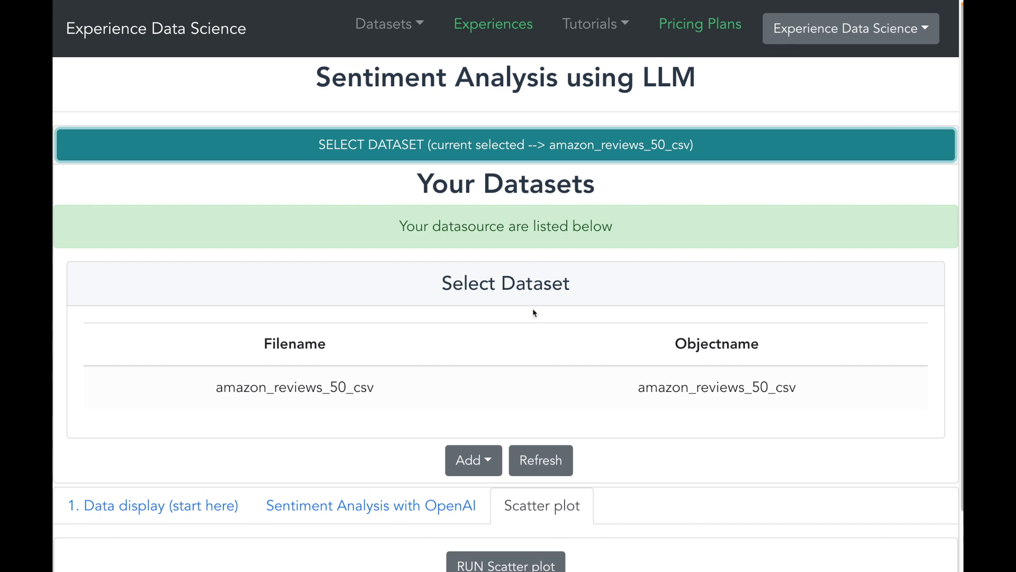
click(539, 459)
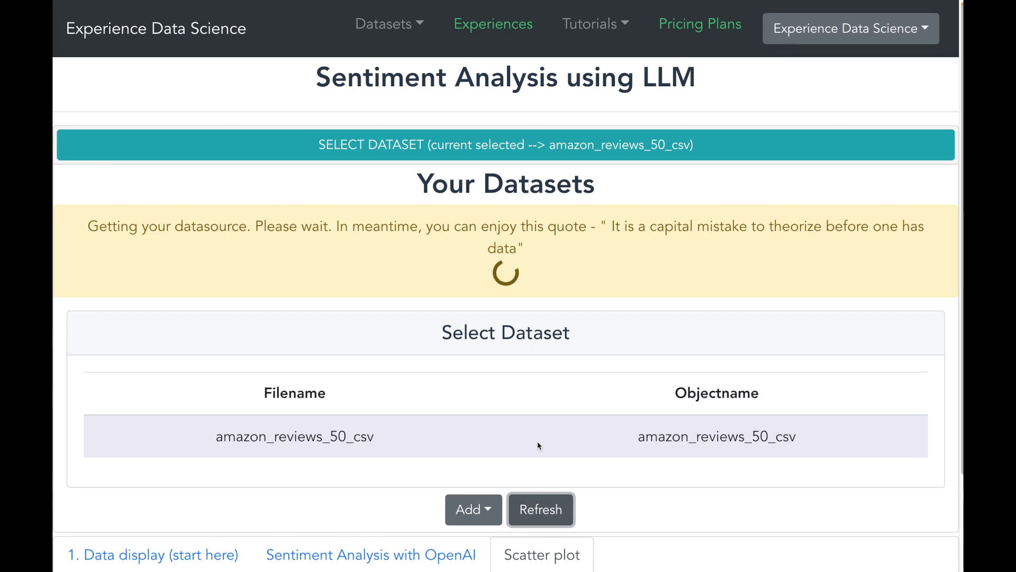
click(443, 436)
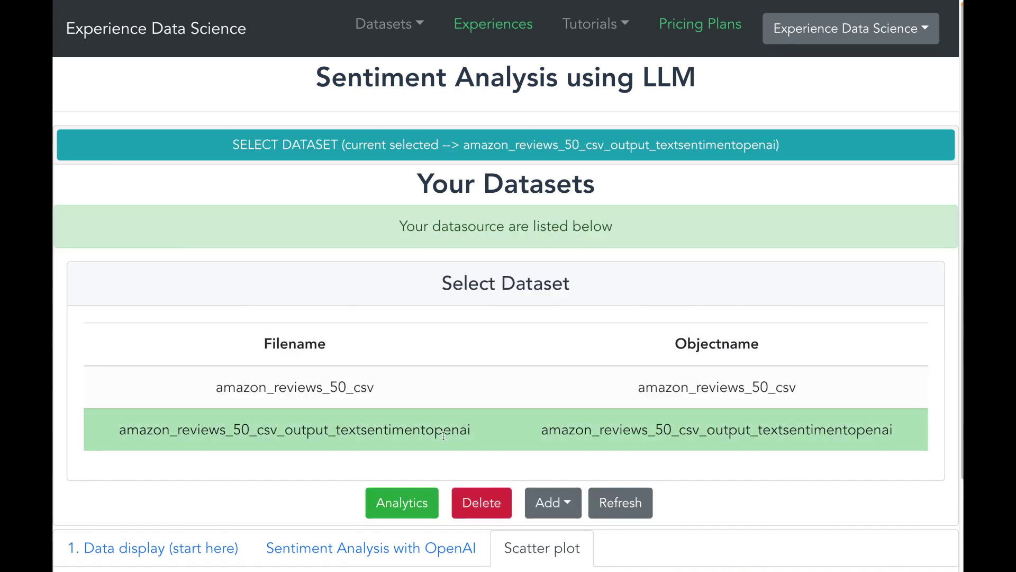
click(477, 147)
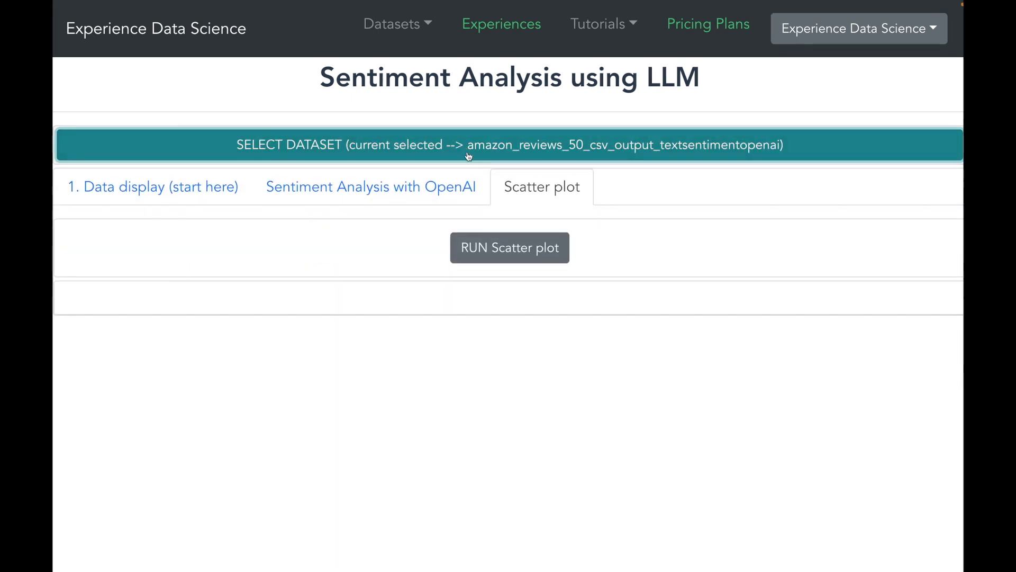
click(492, 251)
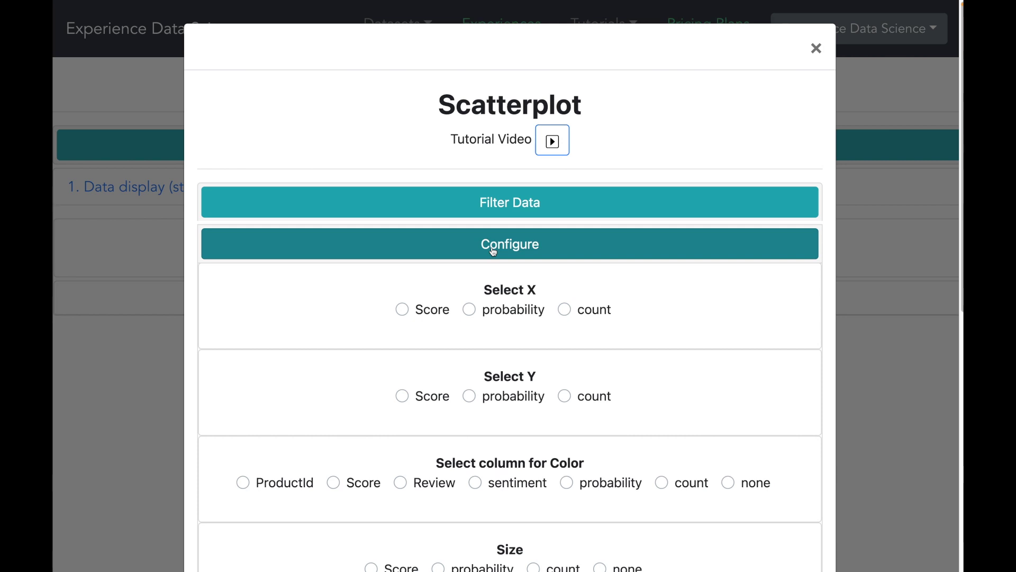
Step: Plot Score on X and probability on Y, coloured by sentiment with uniform point size
click(401, 309)
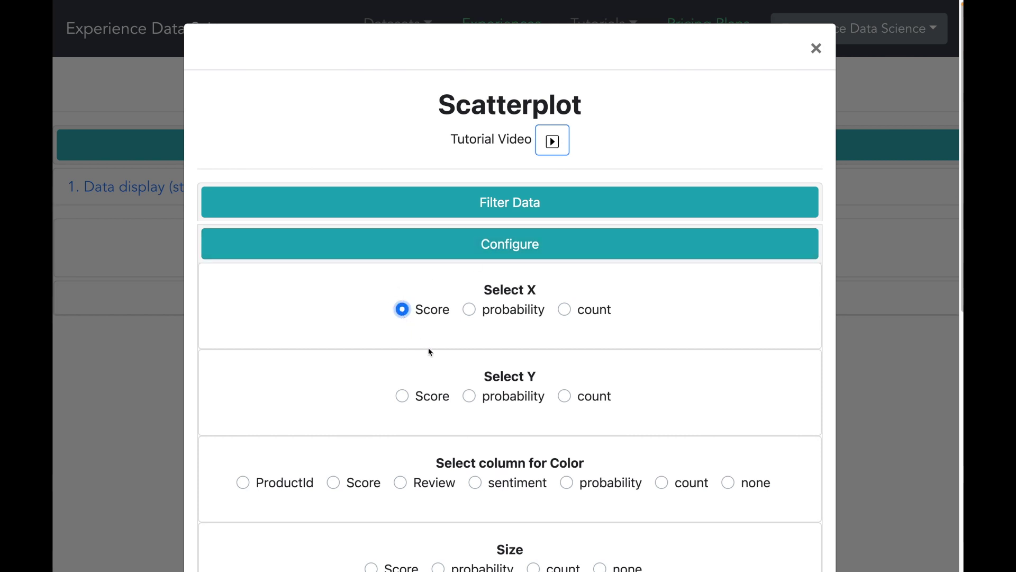
click(469, 396)
scroll(526, 387, down, 1)
scroll(525, 388, down, 1)
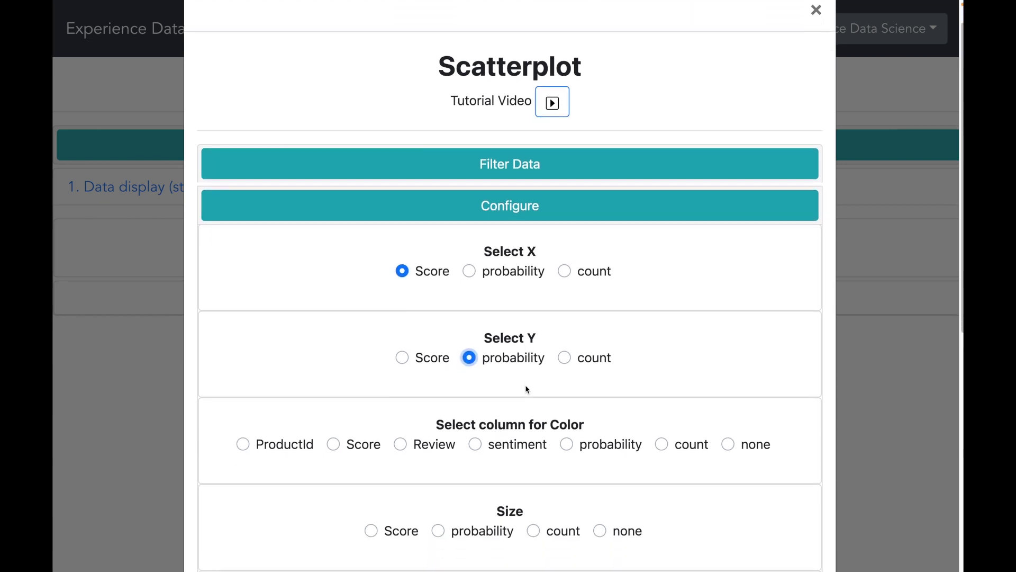
click(475, 445)
scroll(521, 485, down, 3)
scroll(572, 477, down, 1)
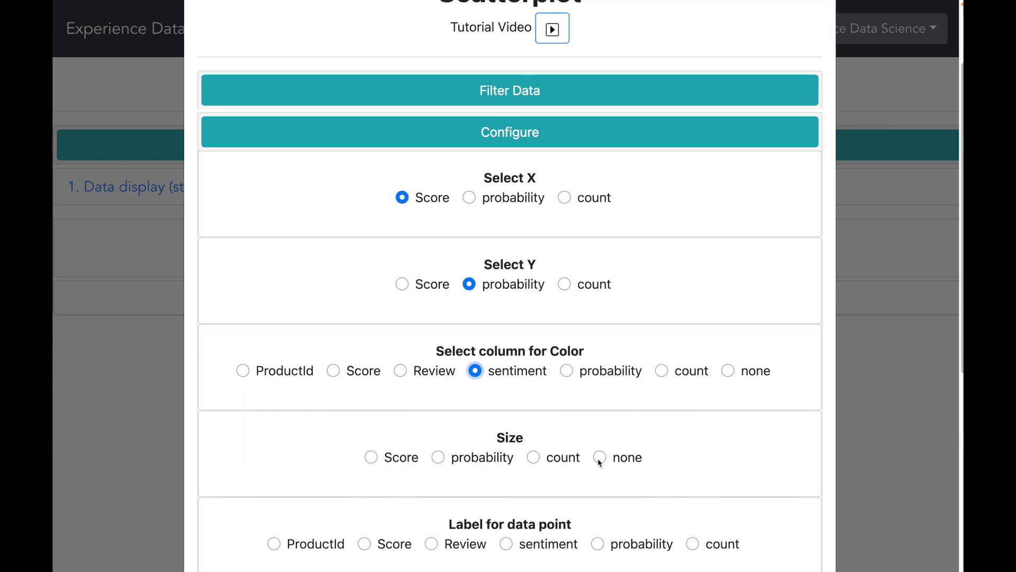
click(599, 458)
scroll(668, 442, down, 1)
scroll(668, 442, down, 1)
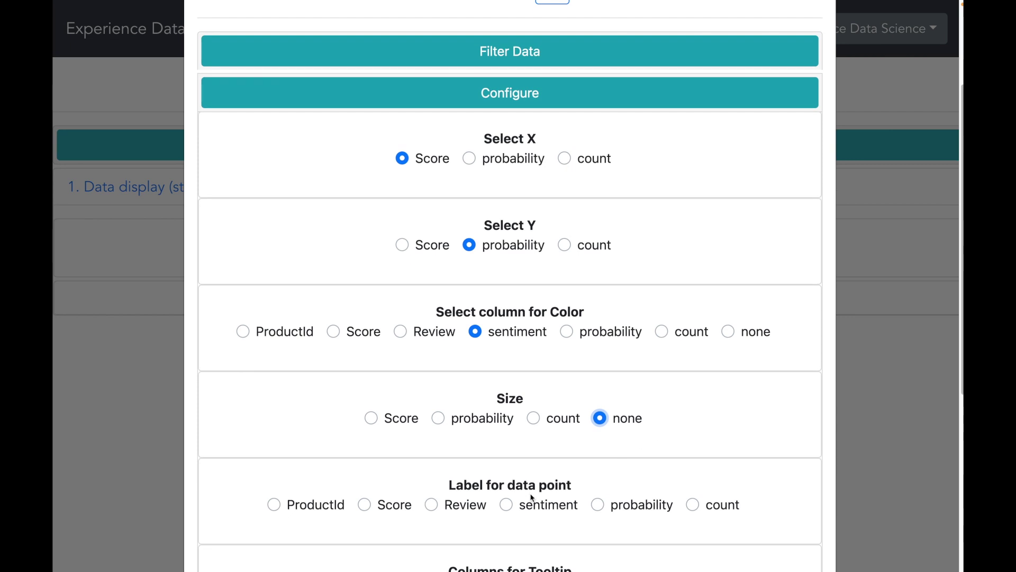
Step: Label points by sentiment, show Review and sentiment in tooltips, and make output sharable
click(506, 504)
scroll(574, 492, down, 4)
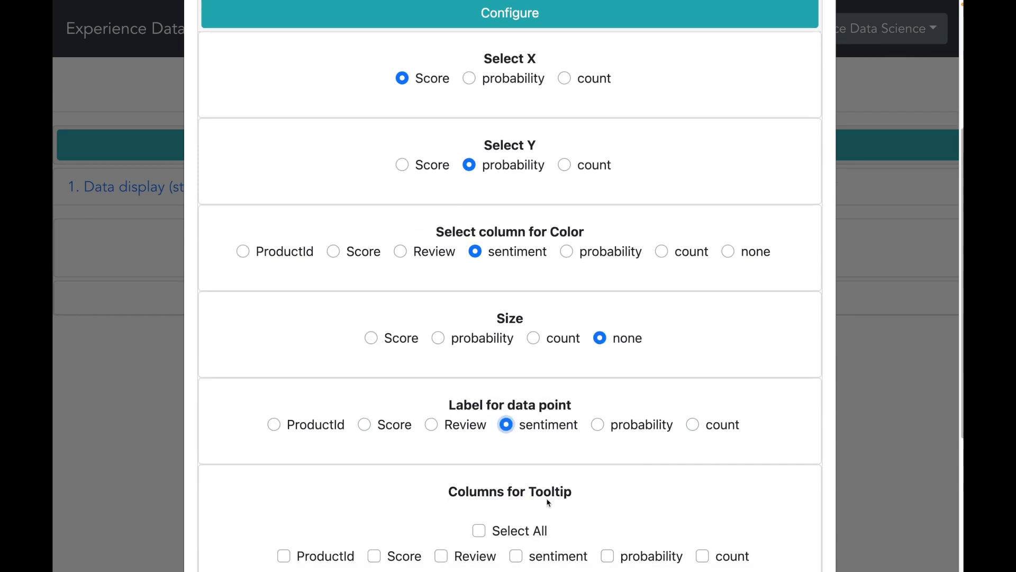
scroll(574, 491, down, 1)
scroll(575, 491, down, 4)
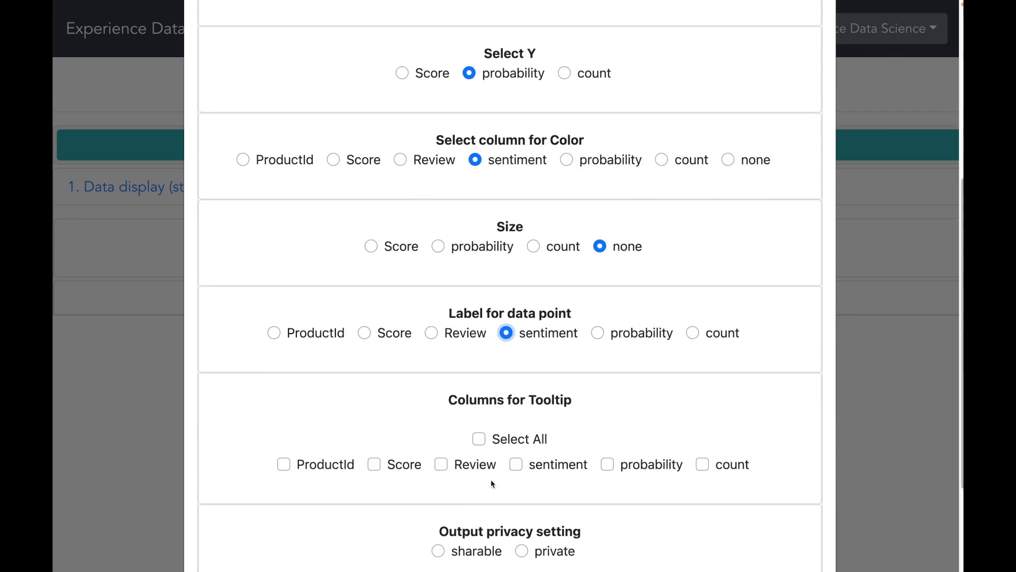
click(441, 467)
click(517, 465)
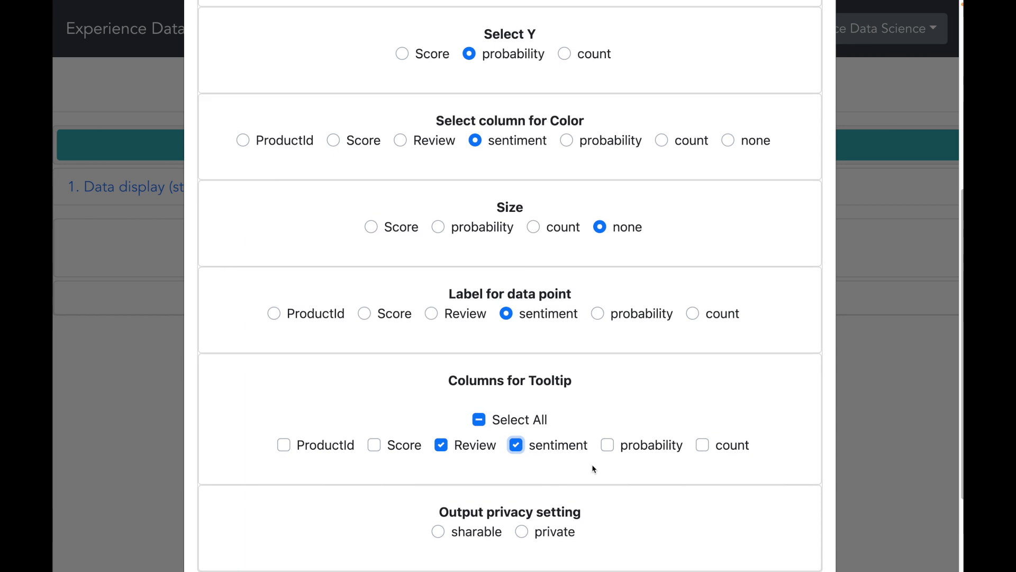
scroll(592, 469, down, 4)
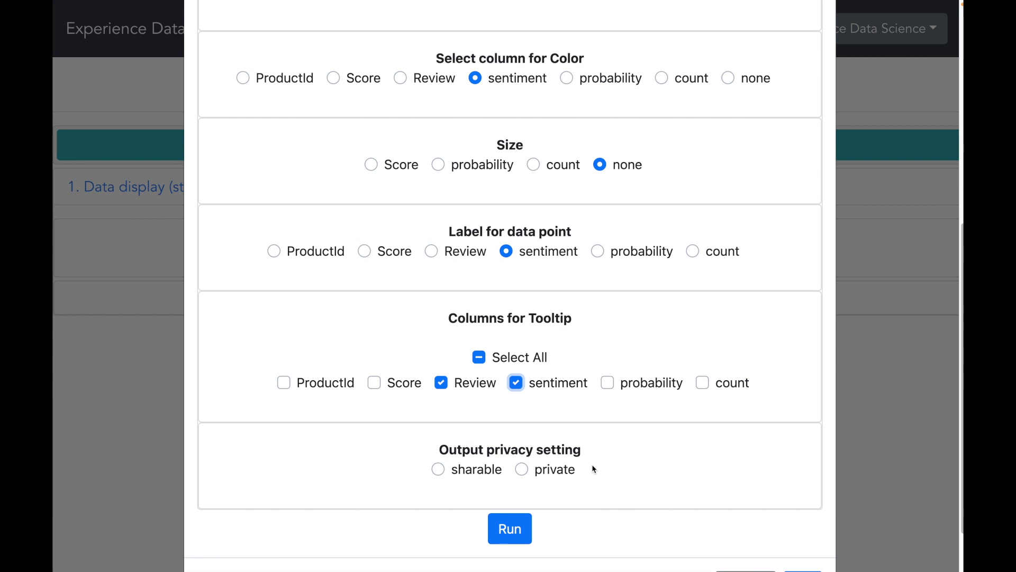
click(438, 468)
Step: Run the Scatterplot and return to the page showing the sentiment-coloured chart
click(509, 538)
scroll(648, 493, down, 1)
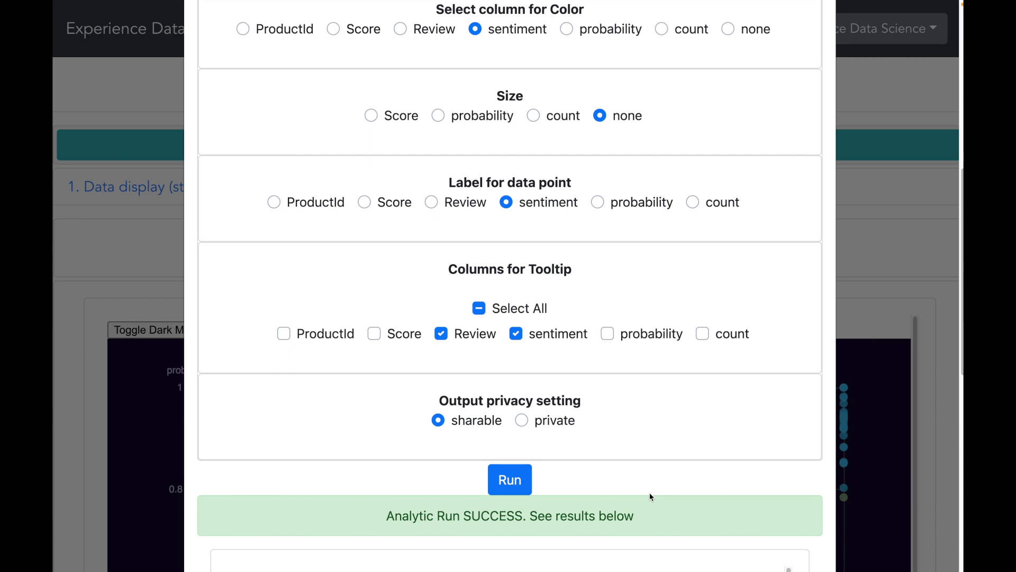
scroll(806, 422, down, 1)
scroll(805, 421, down, 5)
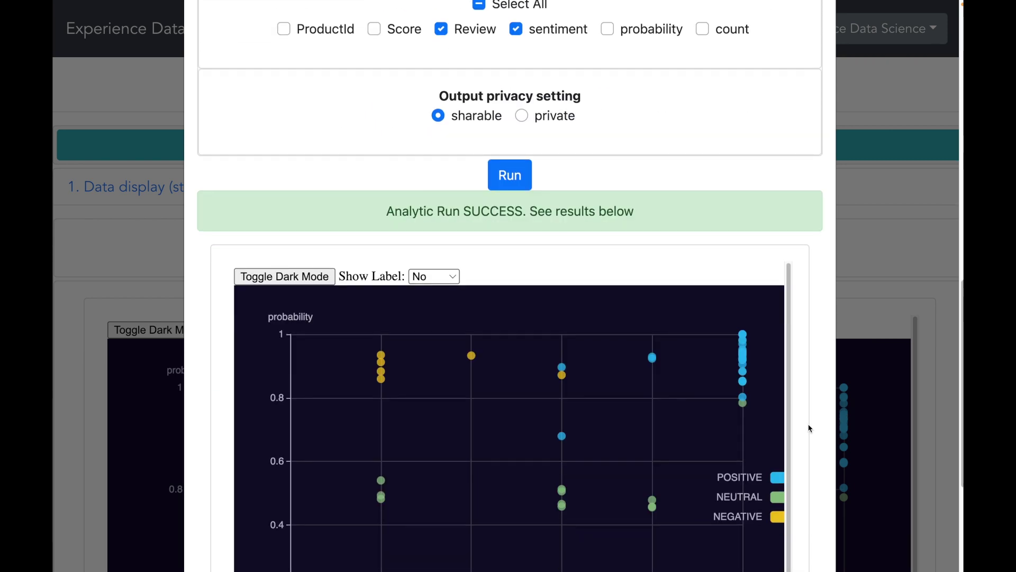
scroll(809, 424, down, 4)
click(802, 530)
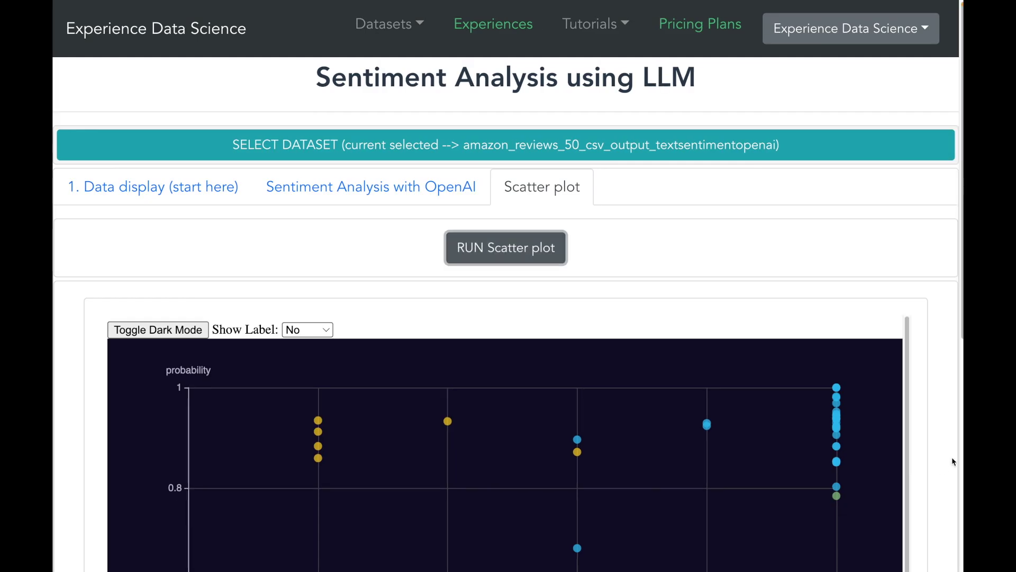
scroll(952, 456, down, 4)
scroll(952, 461, down, 1)
scroll(954, 461, down, 2)
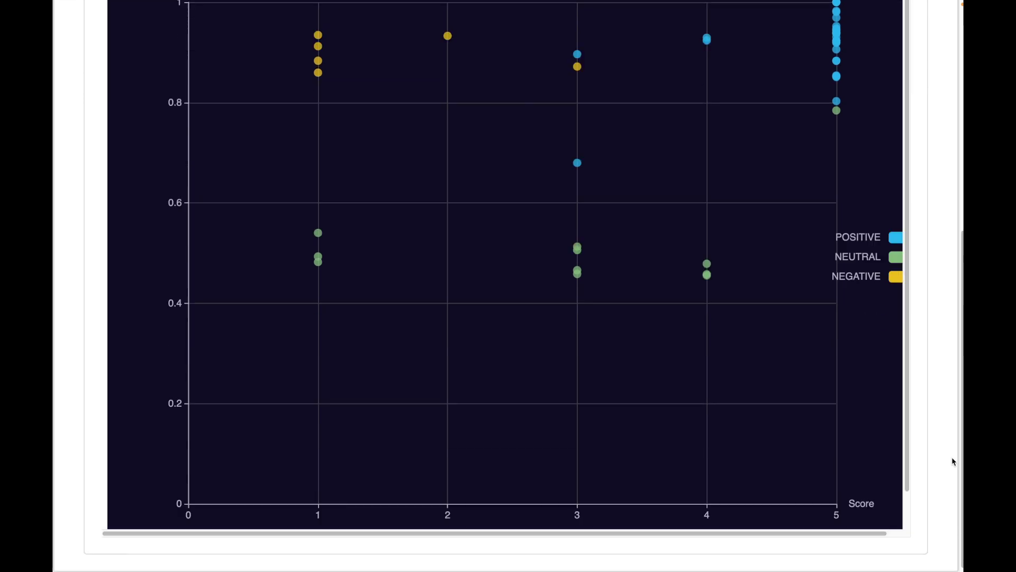
scroll(953, 461, up, 5)
scroll(953, 461, up, 4)
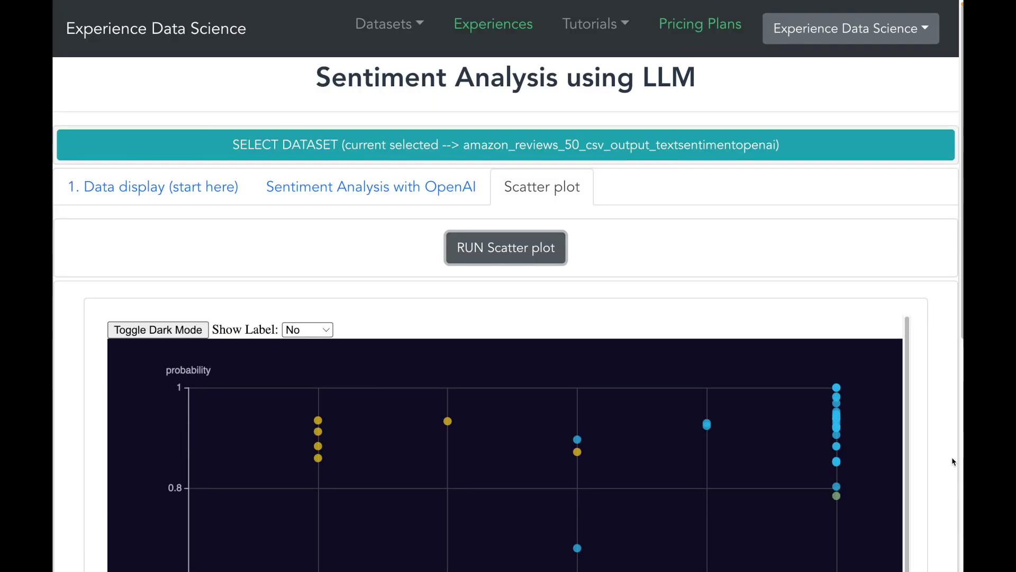